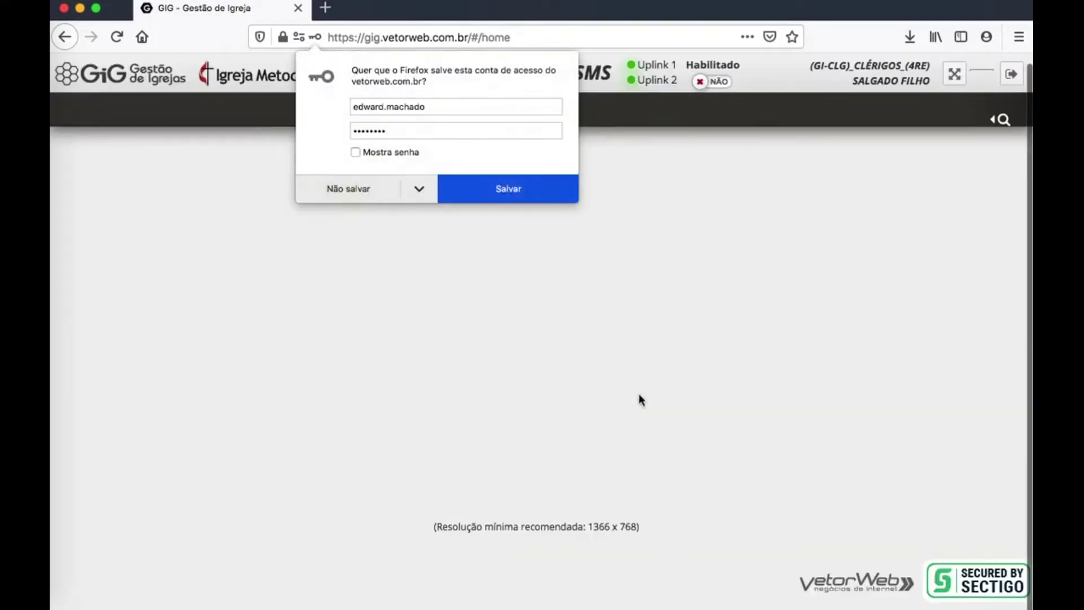
Decline saving the login in the browser and open the Resumo Anual page of the Pastoral statistics
left_click(337, 190)
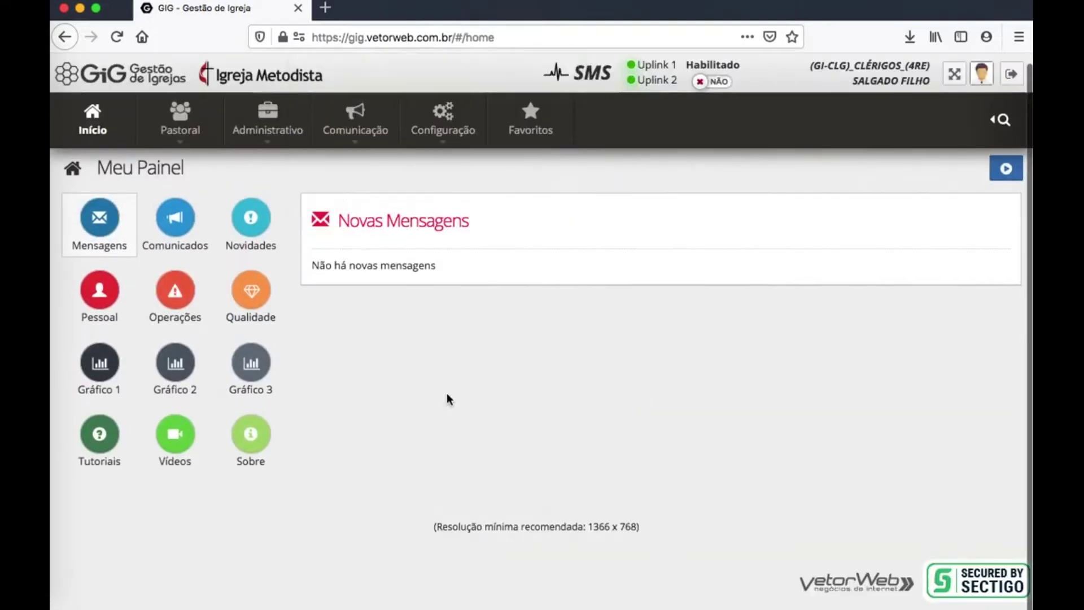
scroll(462, 425, "up", 1)
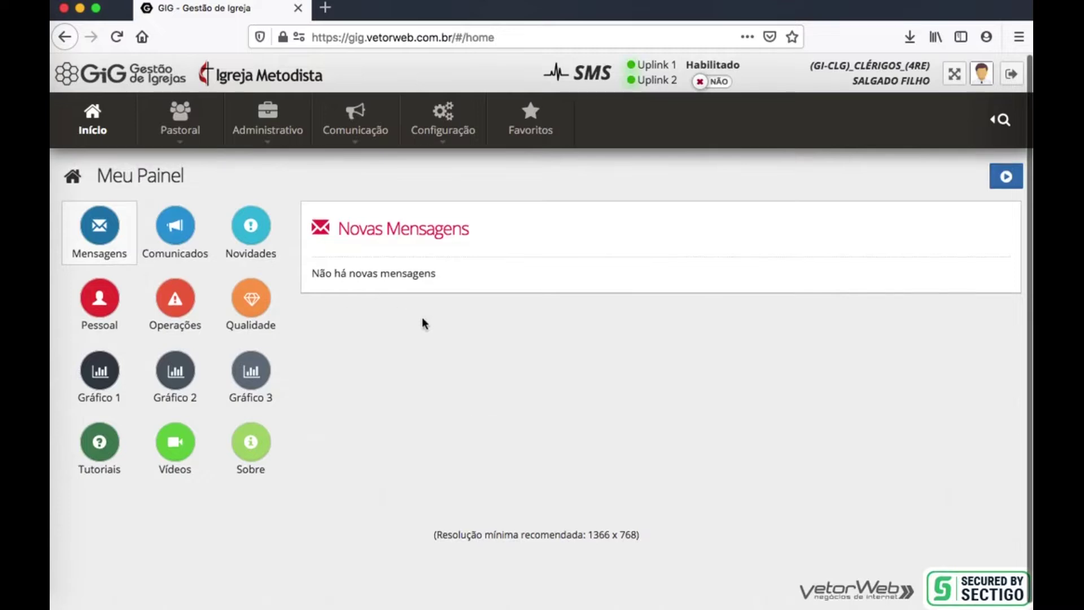
left_click(182, 125)
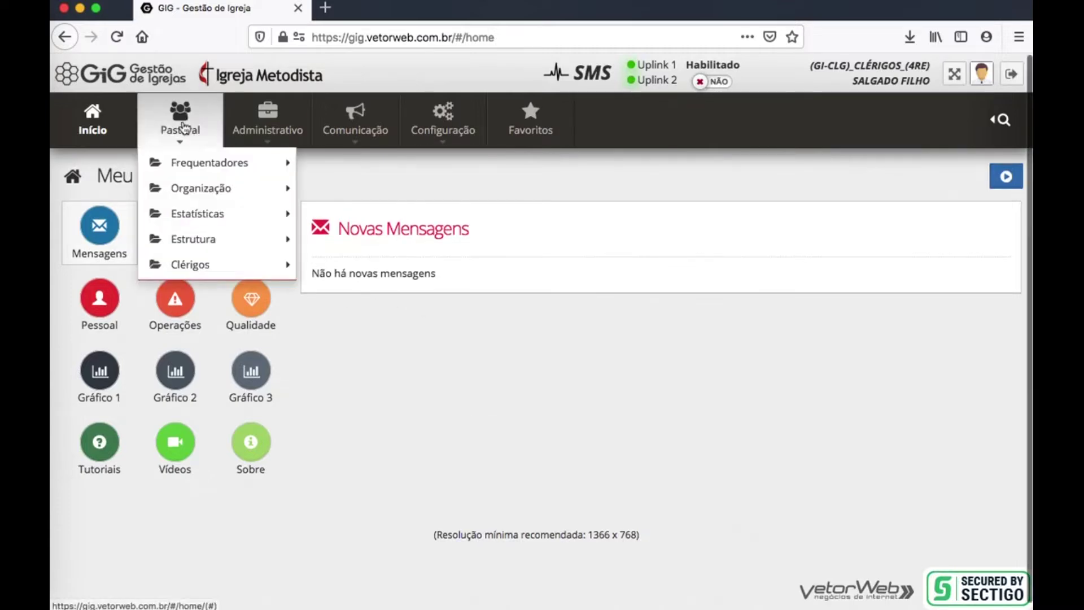
left_click(261, 125)
left_click(192, 125)
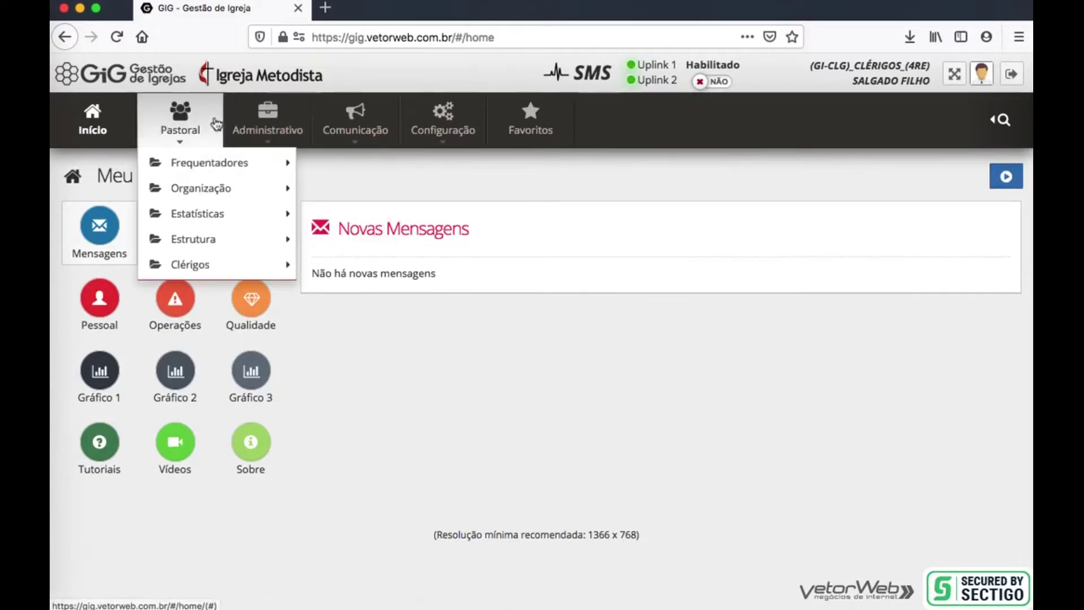
mouse_move(199, 217)
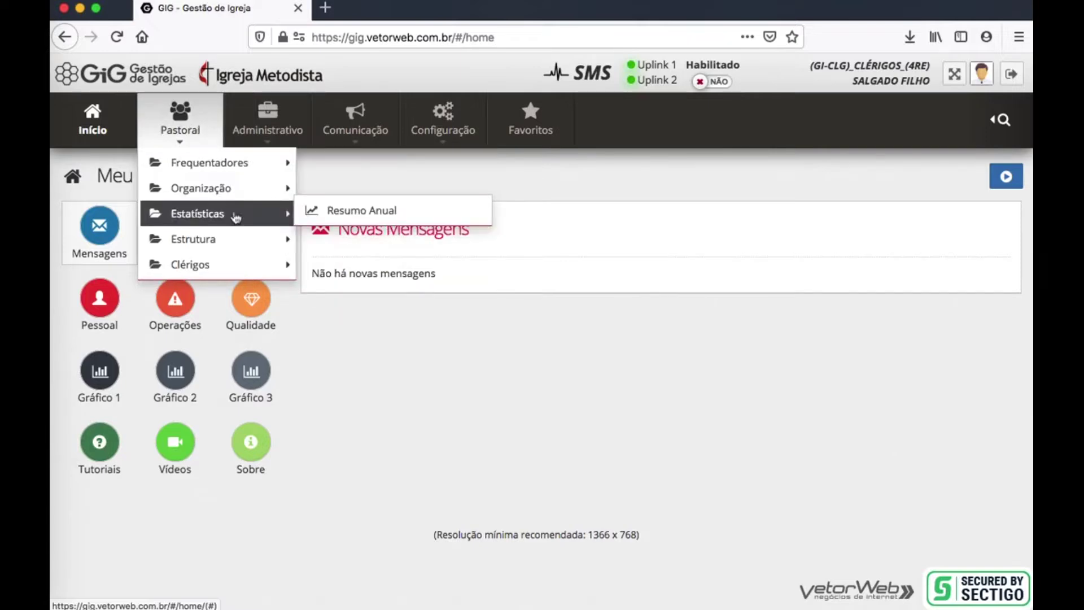
left_click(351, 213)
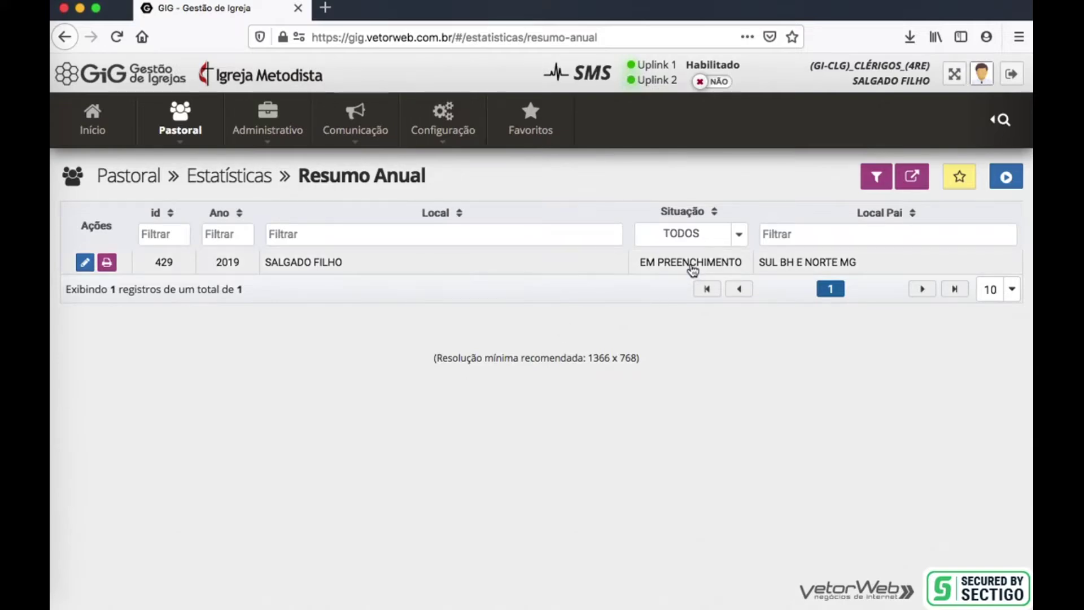
Open the 2019 SALGADO FILHO annual summary for editing and check the choices offered for Responsável
scroll(113, 294, "down", 1)
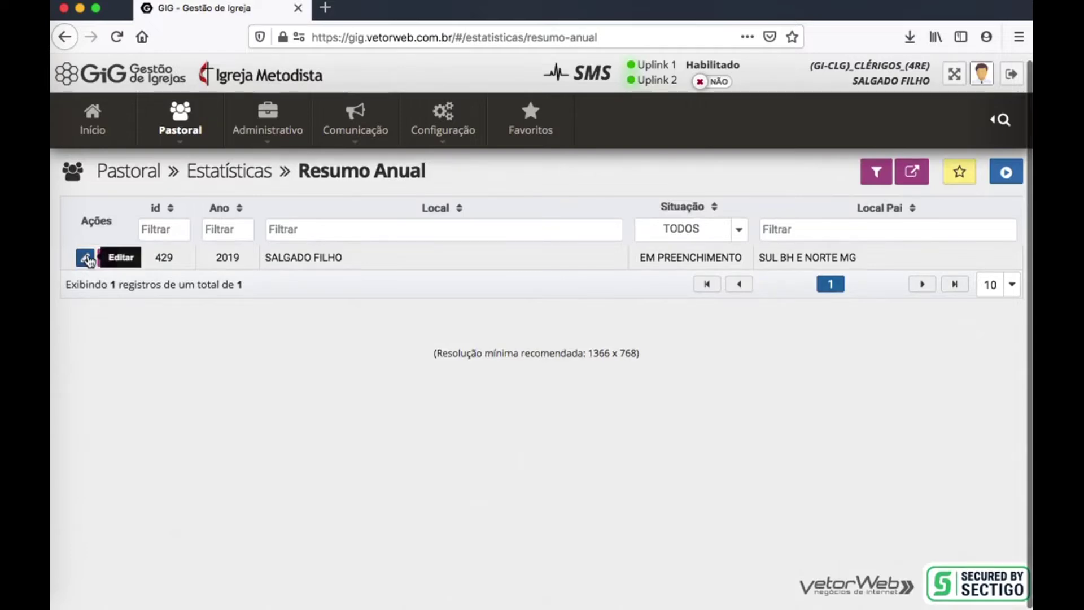
left_click(87, 258)
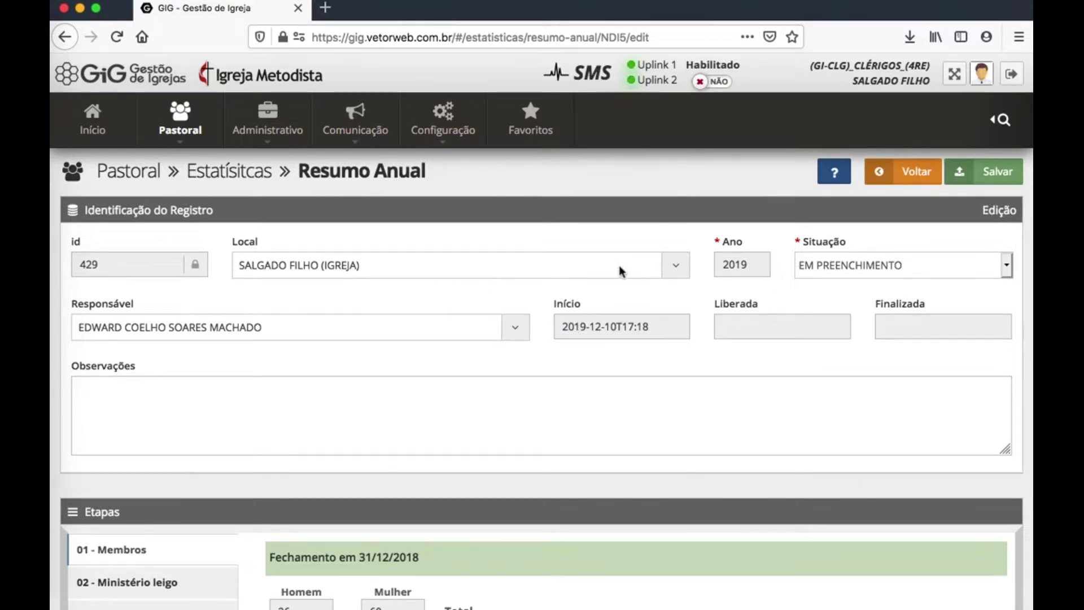
scroll(527, 369, "down", 1)
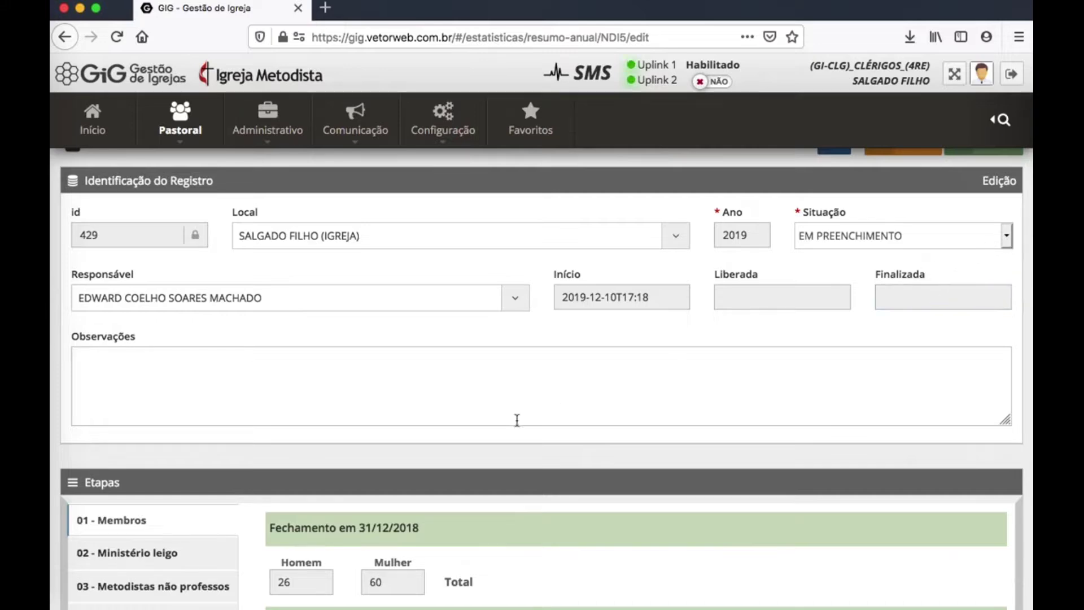
scroll(214, 237, "down", 1)
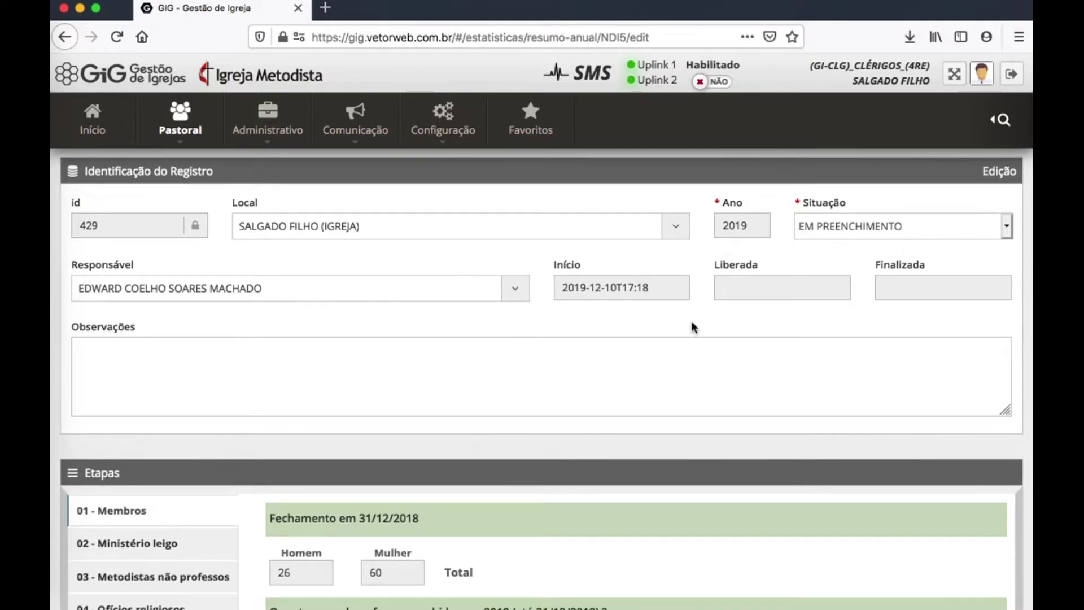
left_click(516, 288)
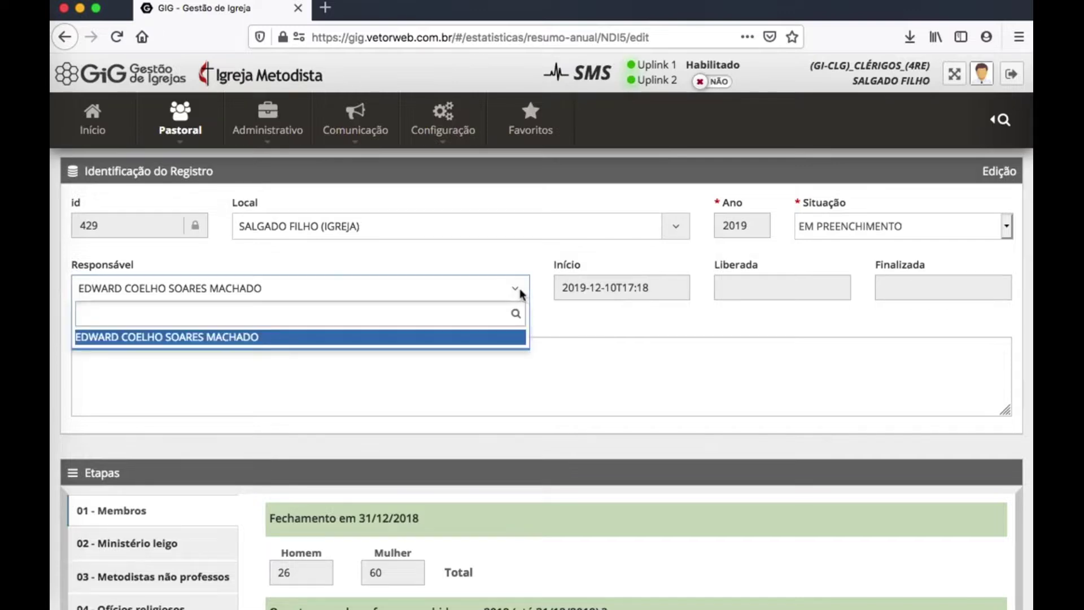
left_click(516, 289)
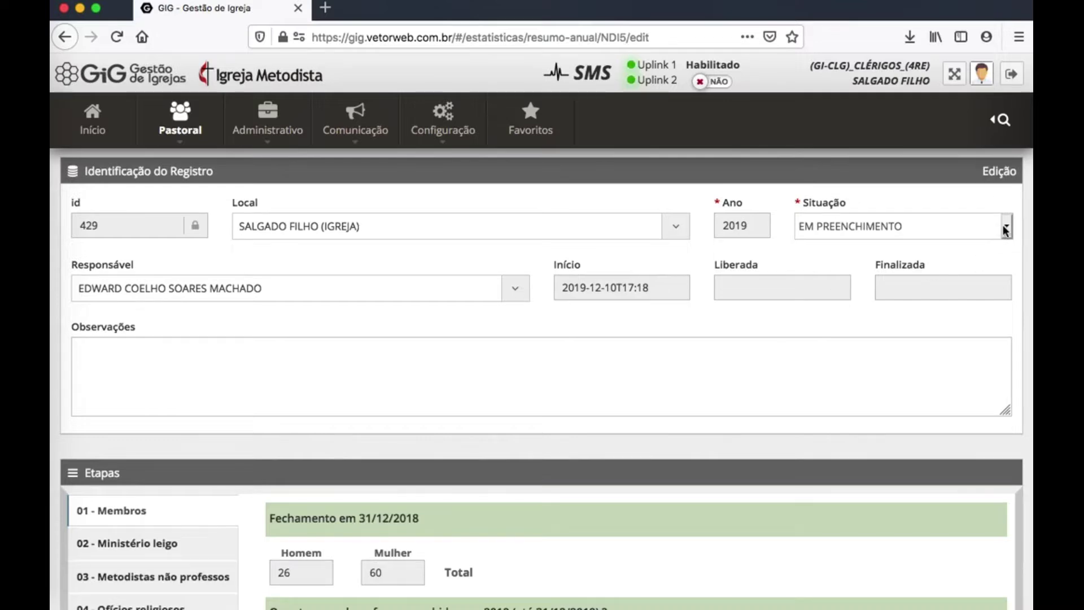
Check the options available for the record's Situação without changing the selection
scroll(952, 294, "up", 2)
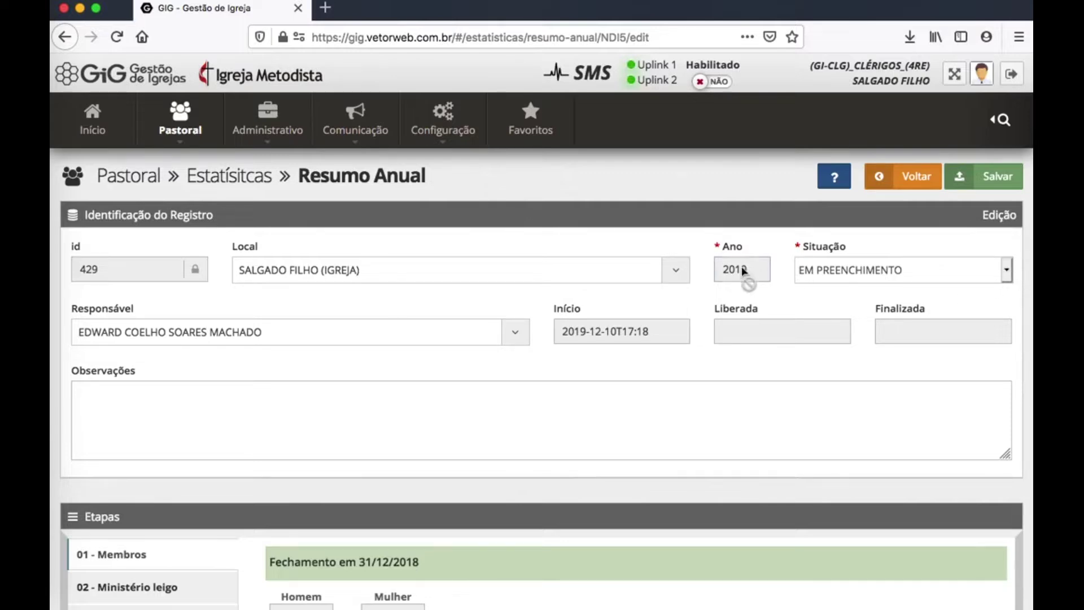
left_click(1008, 274)
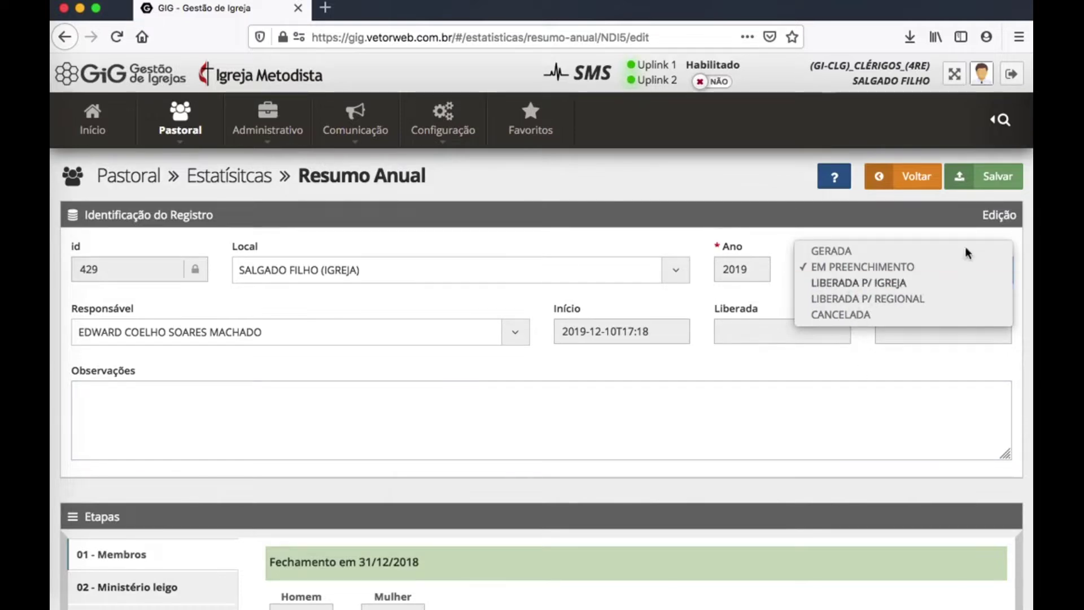
left_click(917, 209)
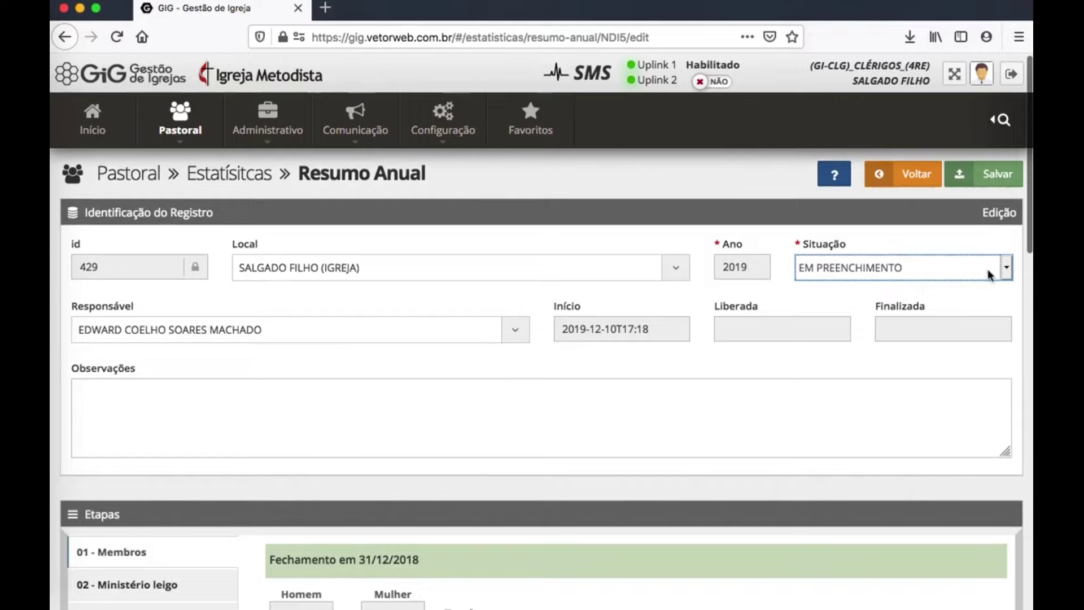
left_click(1007, 269)
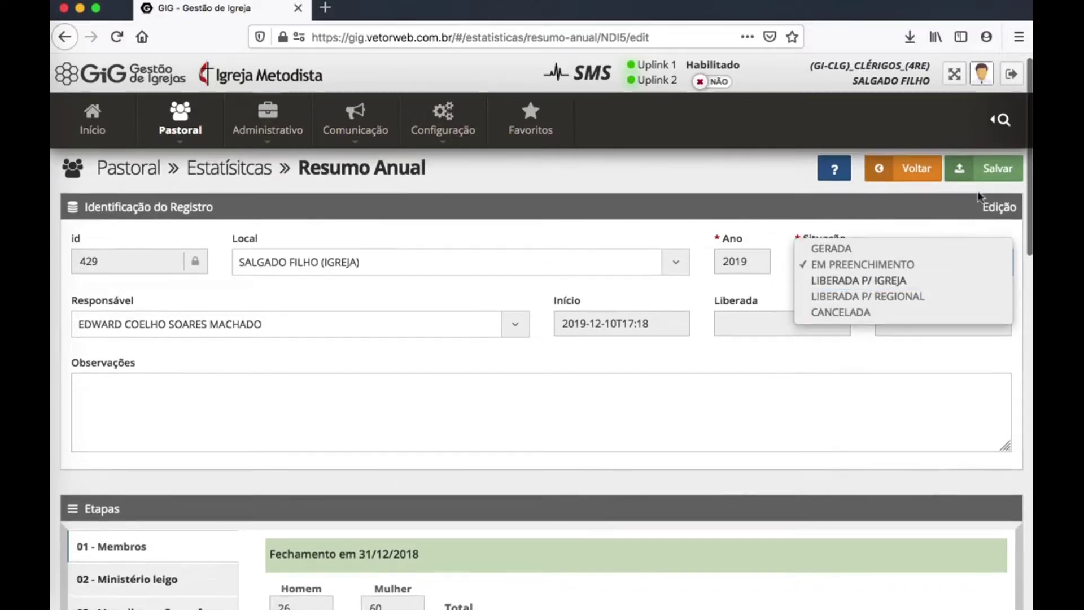
left_click(958, 212)
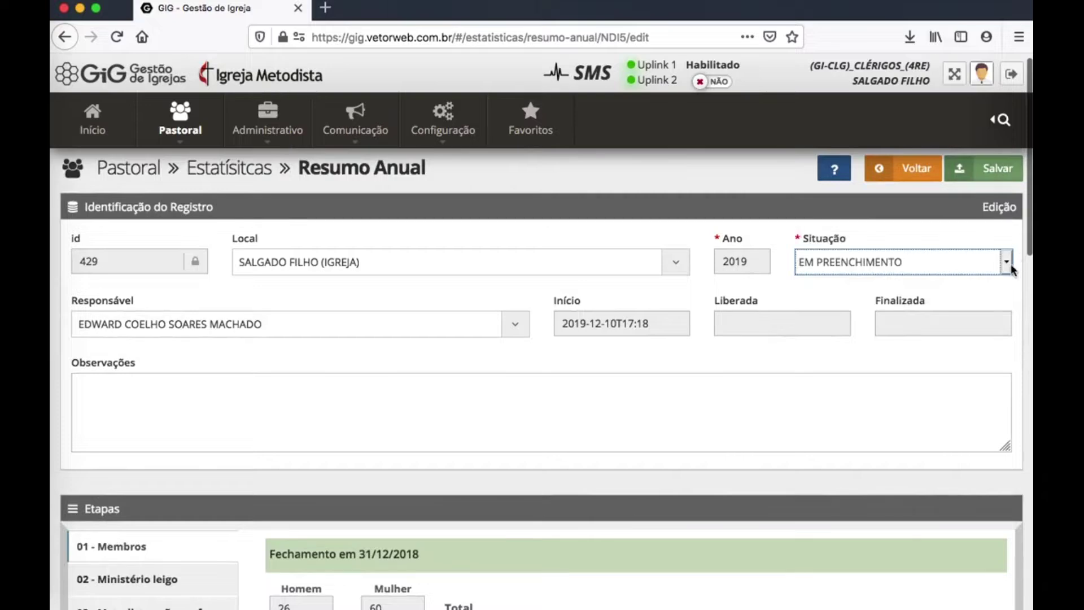
Look over the Observações field and the full 01 - Membros form, from the 2018 closing figures to the permanent roll
left_click(668, 441)
scroll(574, 455, "down", 1)
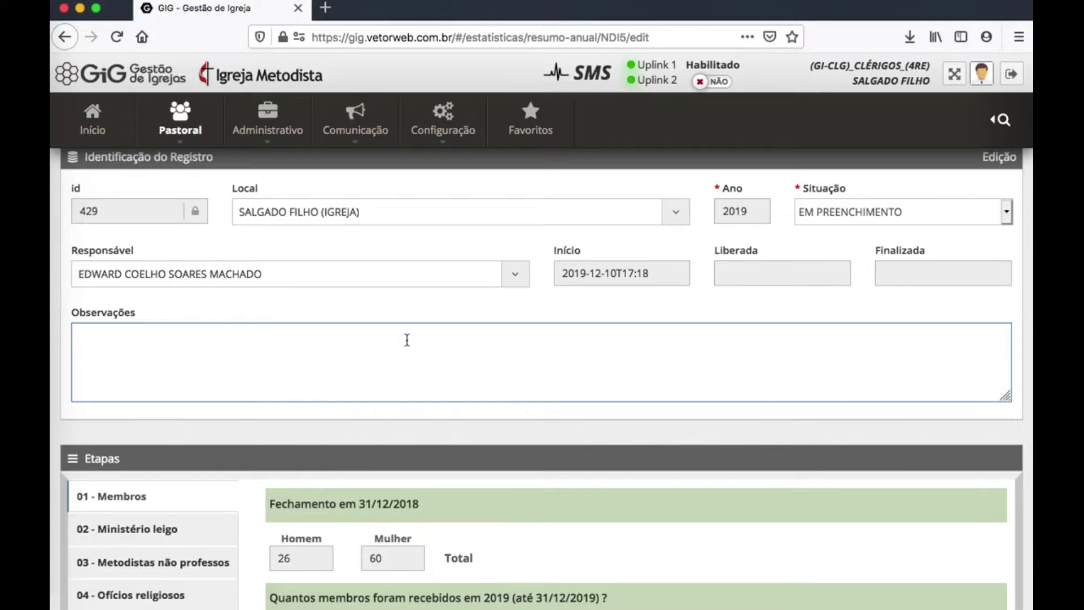
scroll(407, 345, "down", 12)
scroll(407, 348, "up", 6)
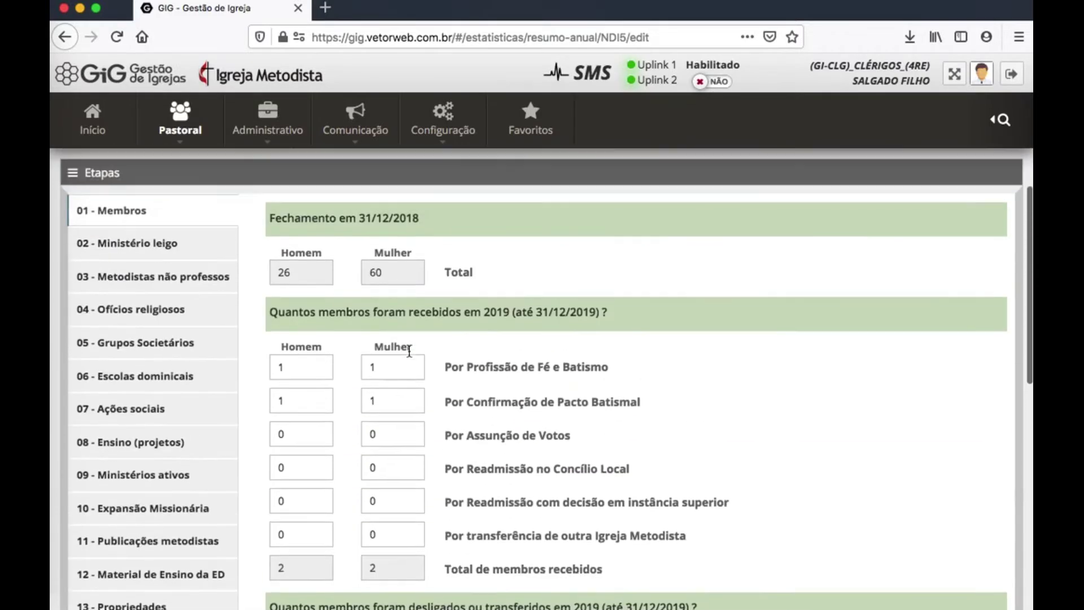
scroll(409, 350, "down", 1)
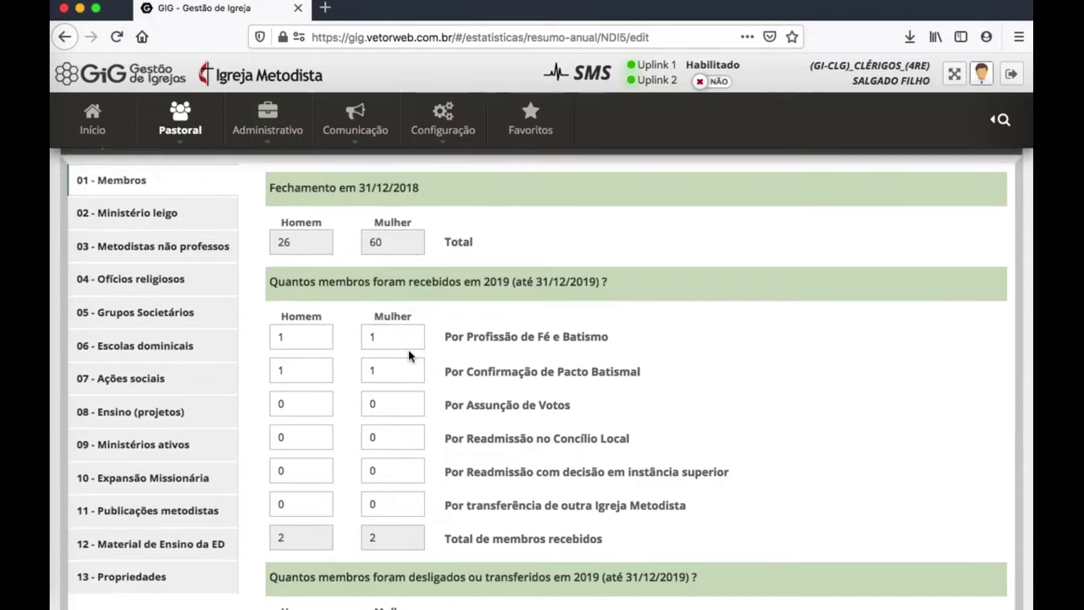
scroll(408, 350, "up", 6)
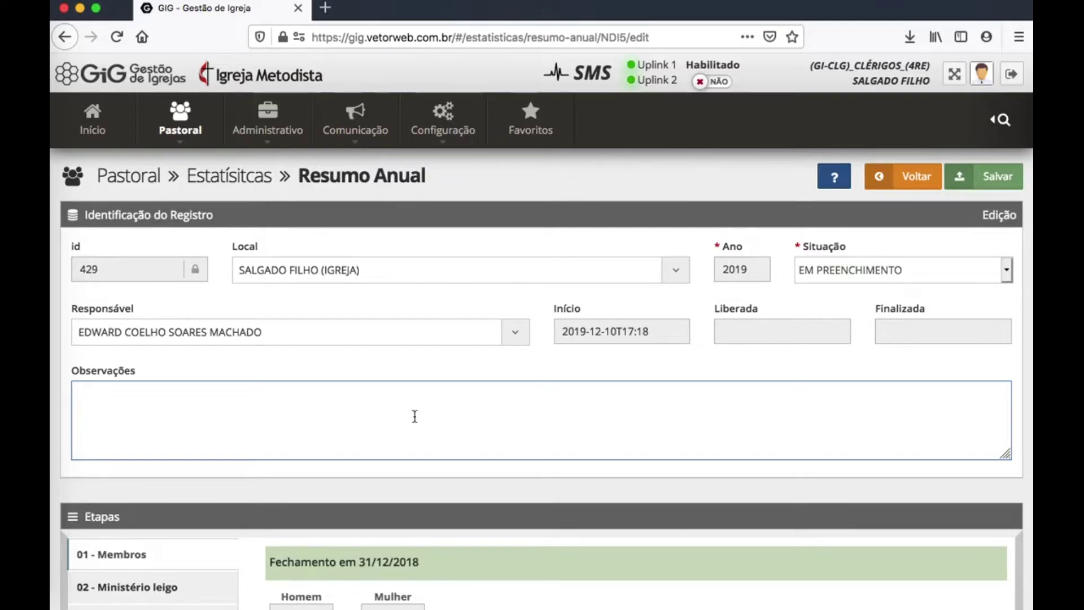
scroll(414, 417, "down", 10)
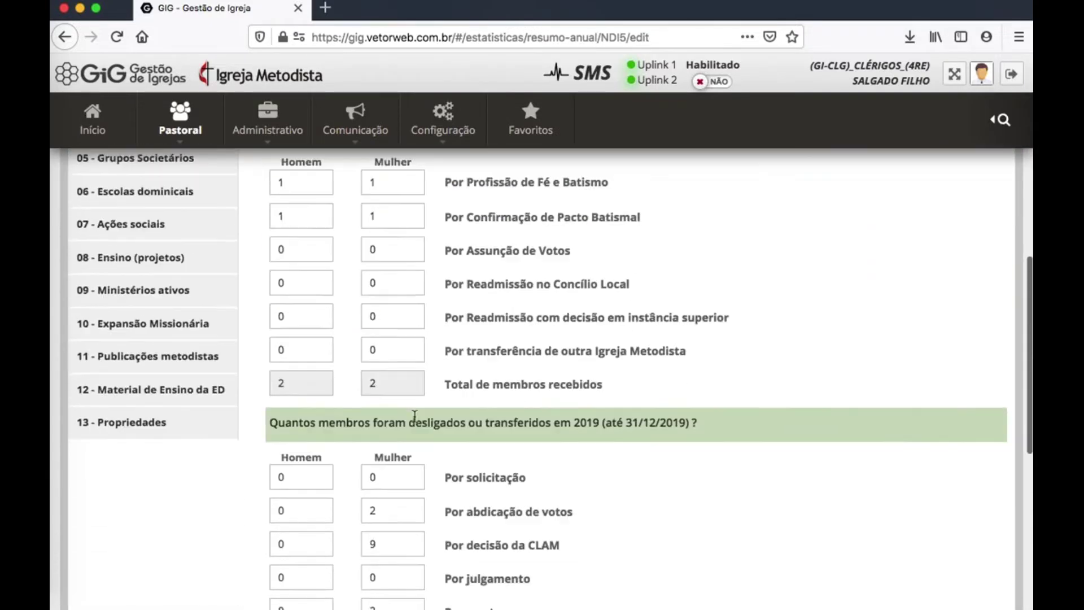
scroll(414, 417, "down", 7)
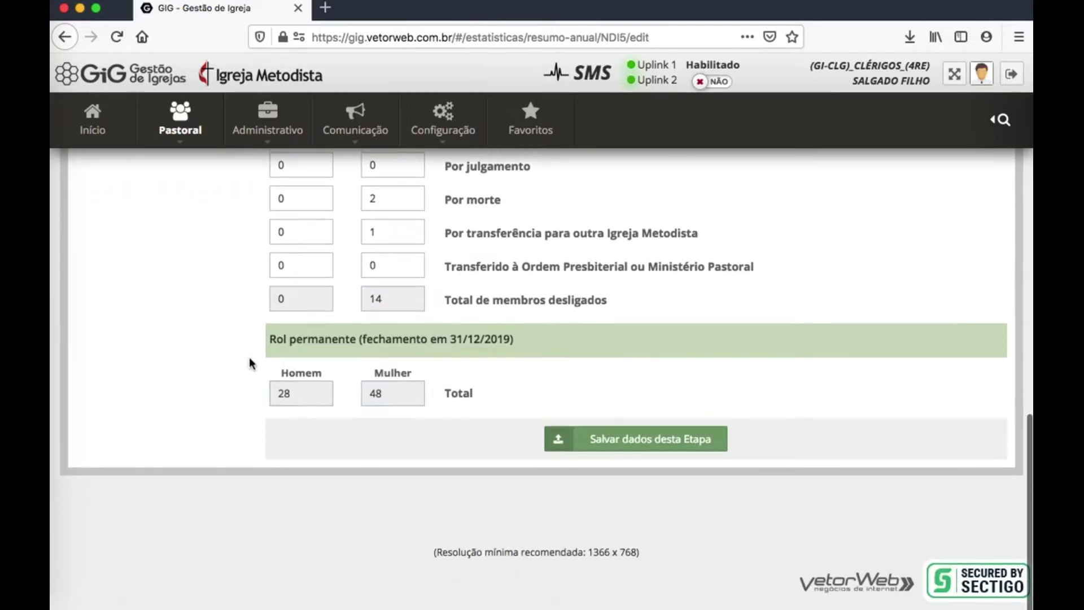
scroll(491, 375, "up", 15)
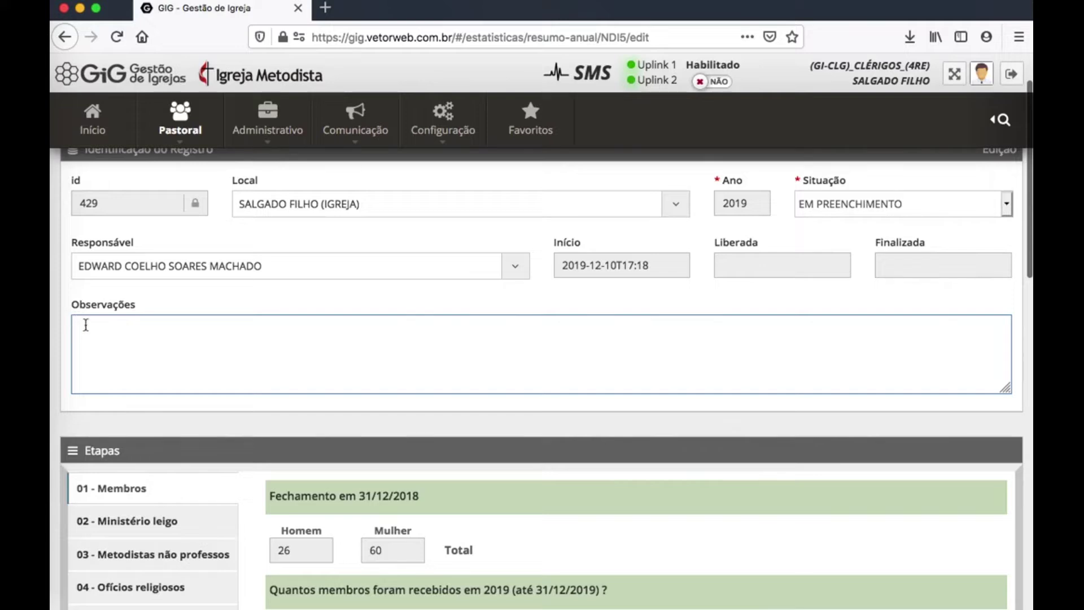
Revisit the Observações field and display the 01 - Membros stage with its 2018 closing and received-member figures
left_click(258, 328)
scroll(257, 326, "down", 1)
scroll(257, 326, "down", 3)
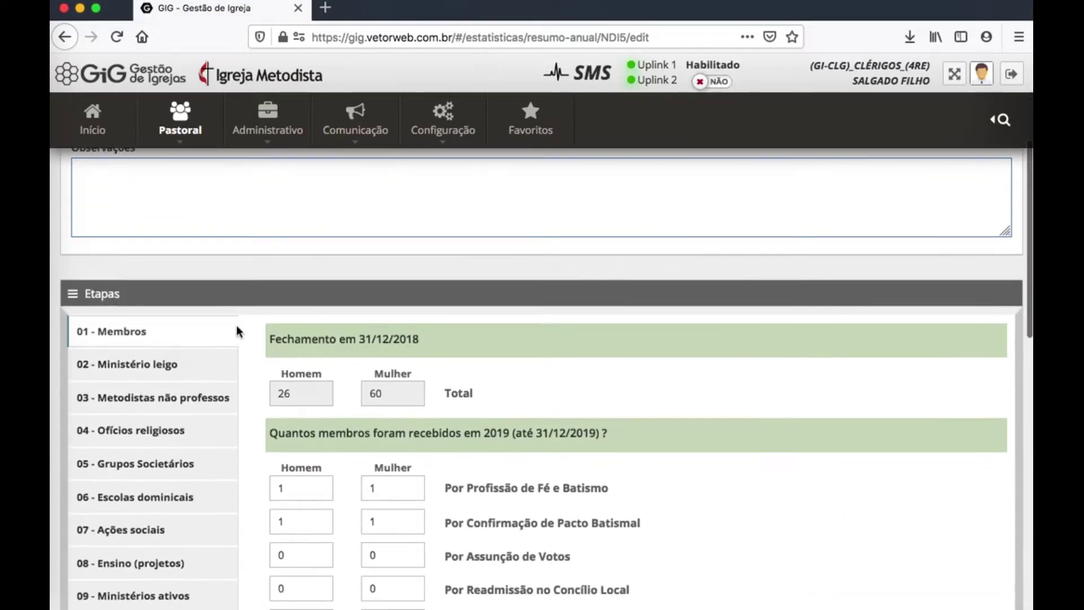
left_click(131, 332)
scroll(328, 332, "down", 1)
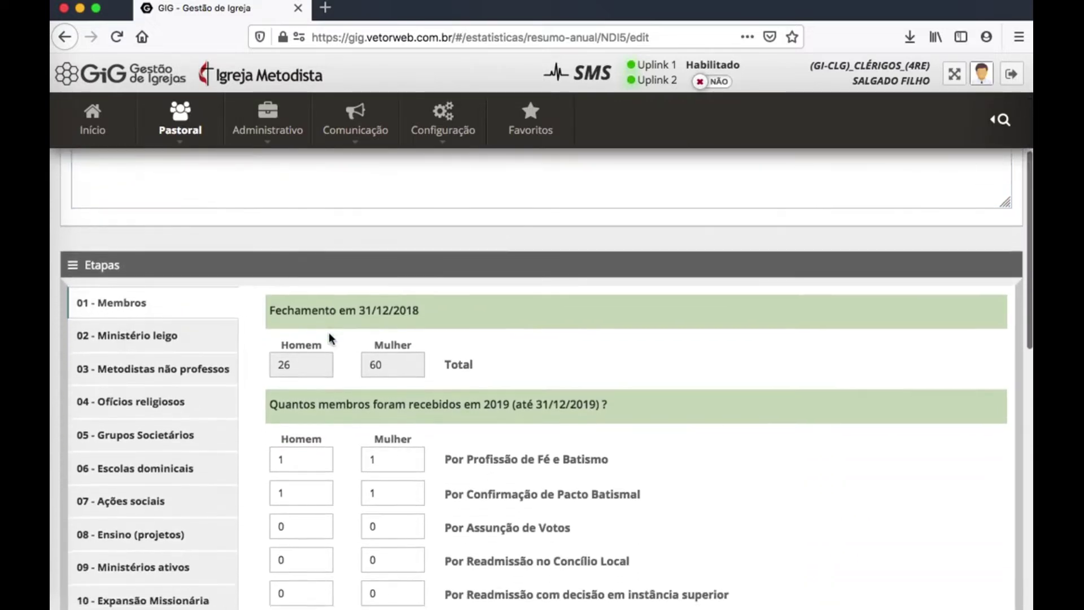
scroll(332, 334, "down", 2)
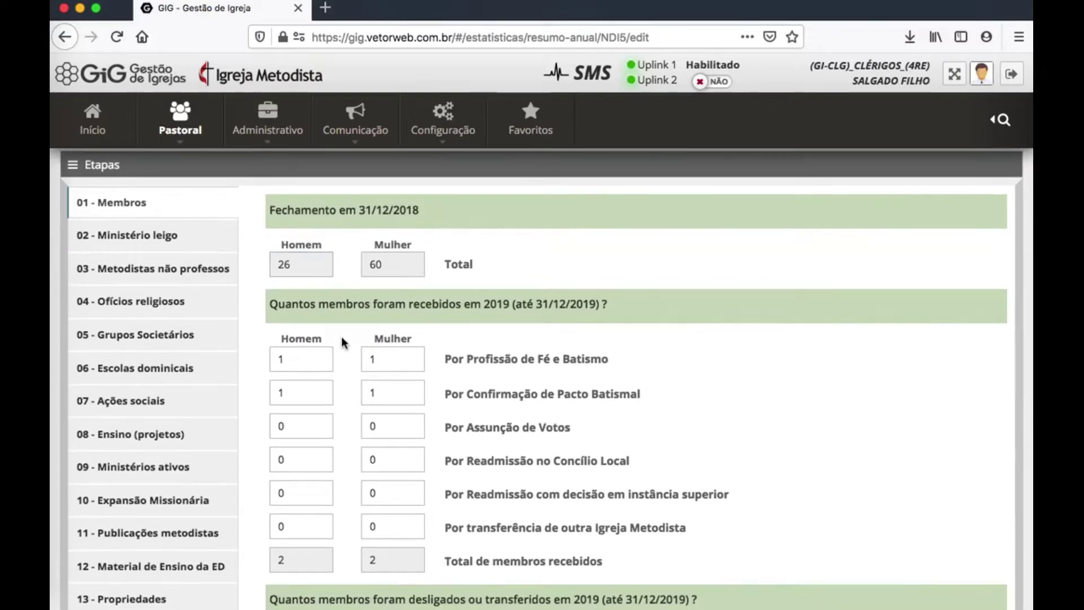
Go through the Homem and Mulher entries for Profissão de Fé e Batismo and on to Homem for Confirmação de Pacto Batismal
scroll(347, 386, "down", 1)
scroll(348, 386, "down", 1)
left_click(298, 344)
left_click(390, 351)
key("Tab")
Examine how the Membros stage relates the 2018 closing, members received and dismissed in 2019, and the permanent roll totals
scroll(470, 356, "down", 2)
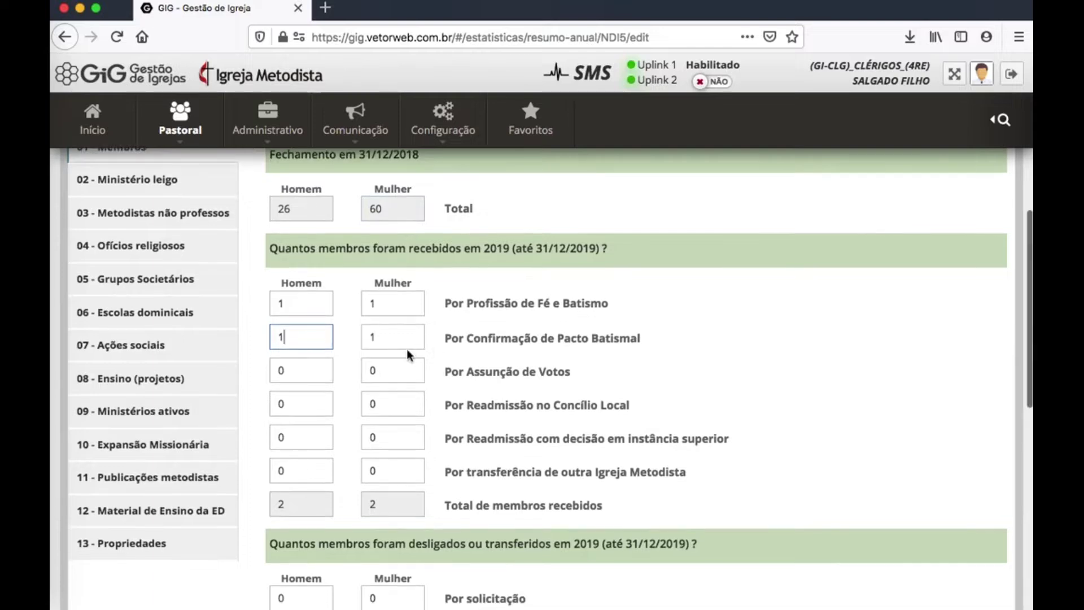
scroll(404, 355, "down", 5)
scroll(396, 358, "down", 6)
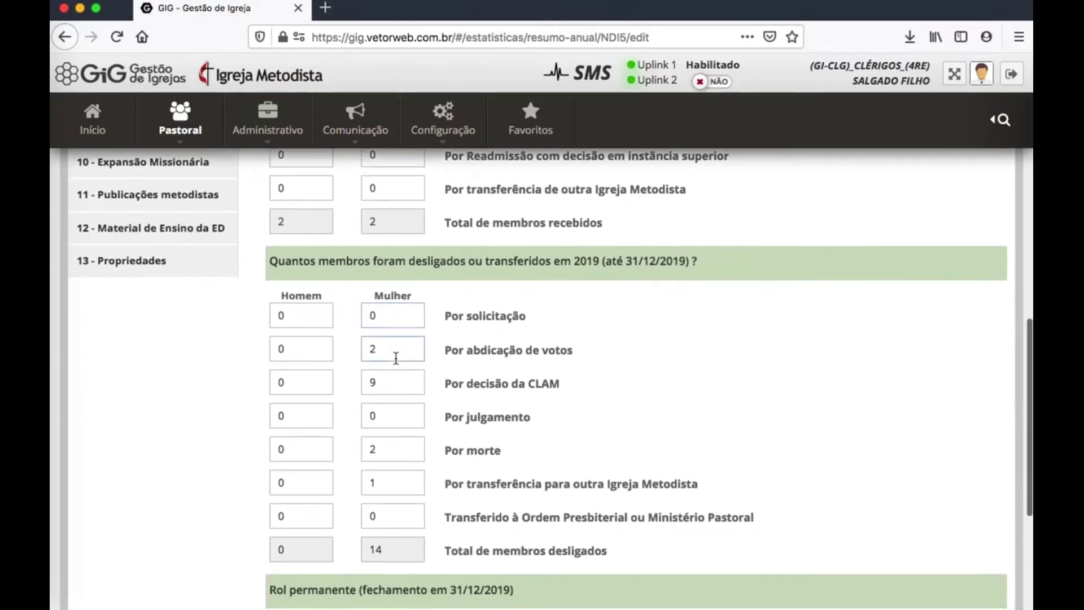
scroll(395, 358, "down", 1)
scroll(526, 506, "down", 3)
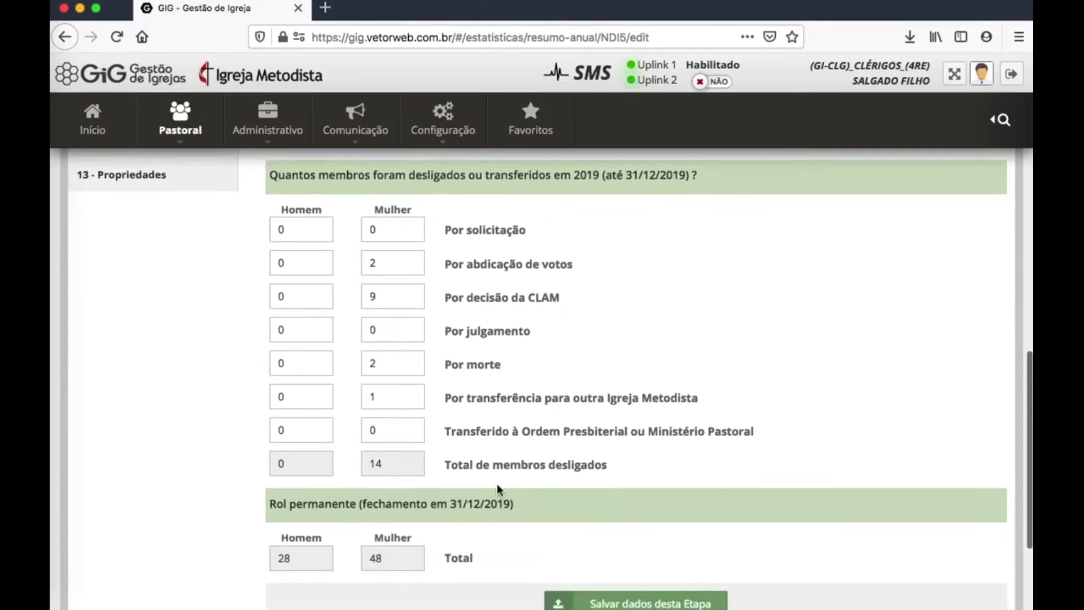
scroll(404, 339, "up", 12)
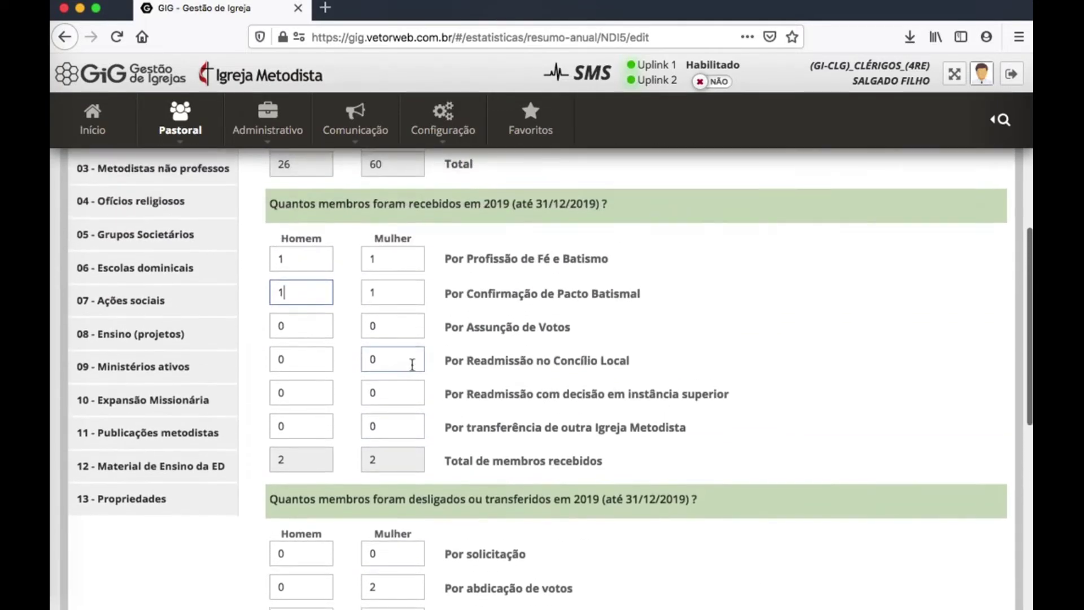
scroll(412, 364, "down", 12)
scroll(412, 364, "down", 6)
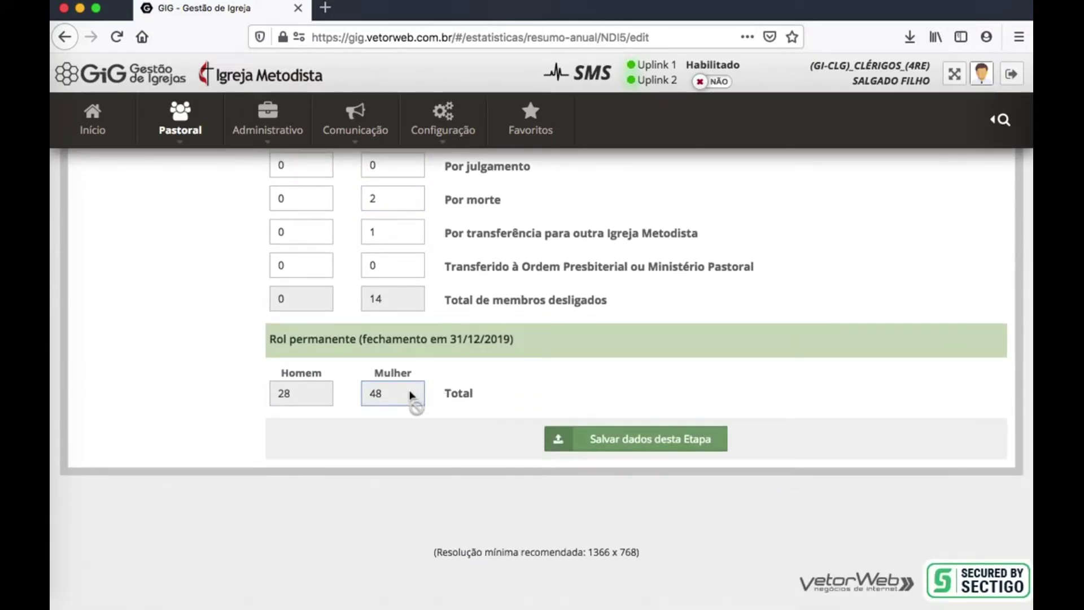
scroll(411, 396, "up", 20)
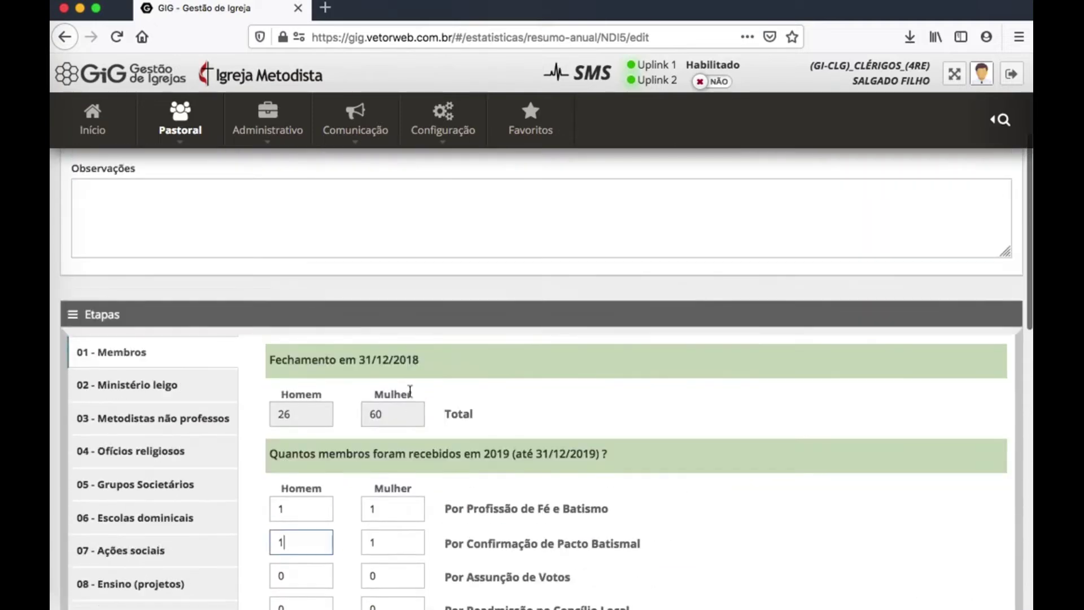
scroll(411, 393, "down", 5)
scroll(411, 391, "down", 1)
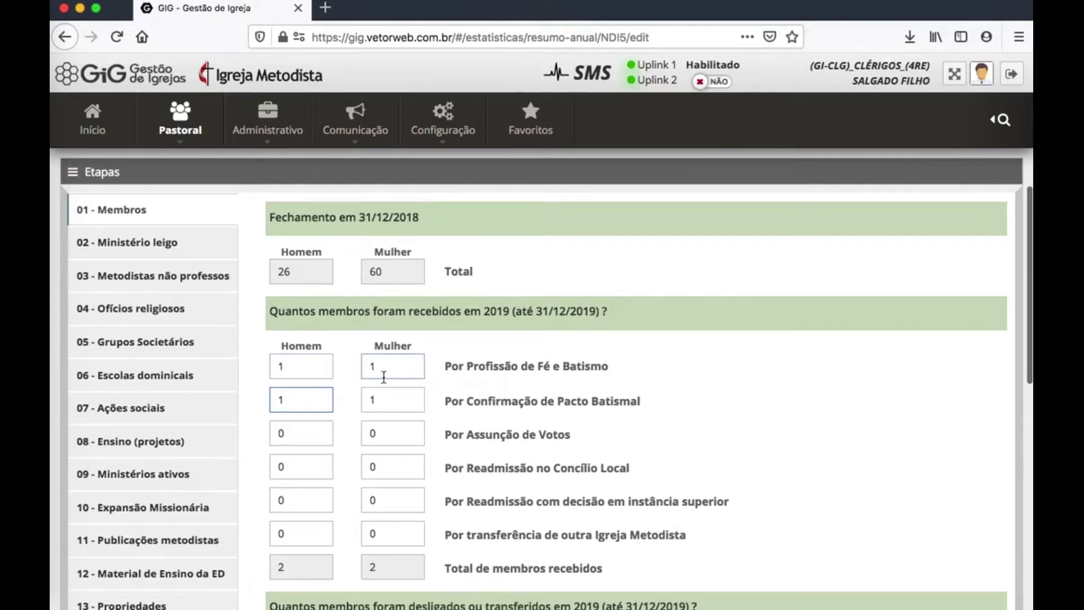
scroll(375, 368, "down", 2)
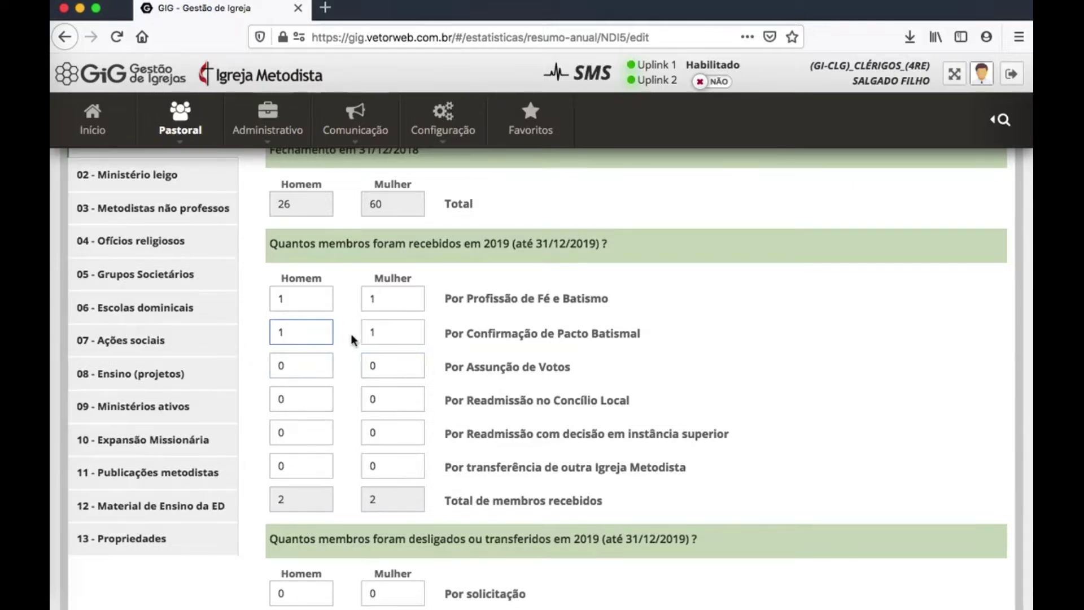
Review the received-member rows of the 01 - Membros stage and save the data of this stage
scroll(355, 333, "down", 2)
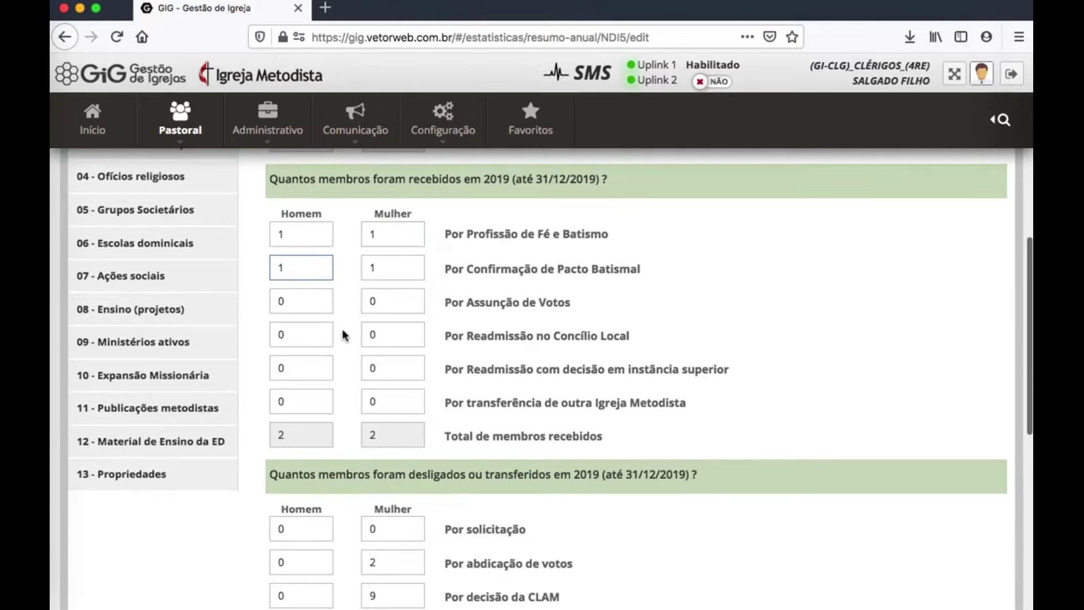
scroll(345, 336, "up", 4)
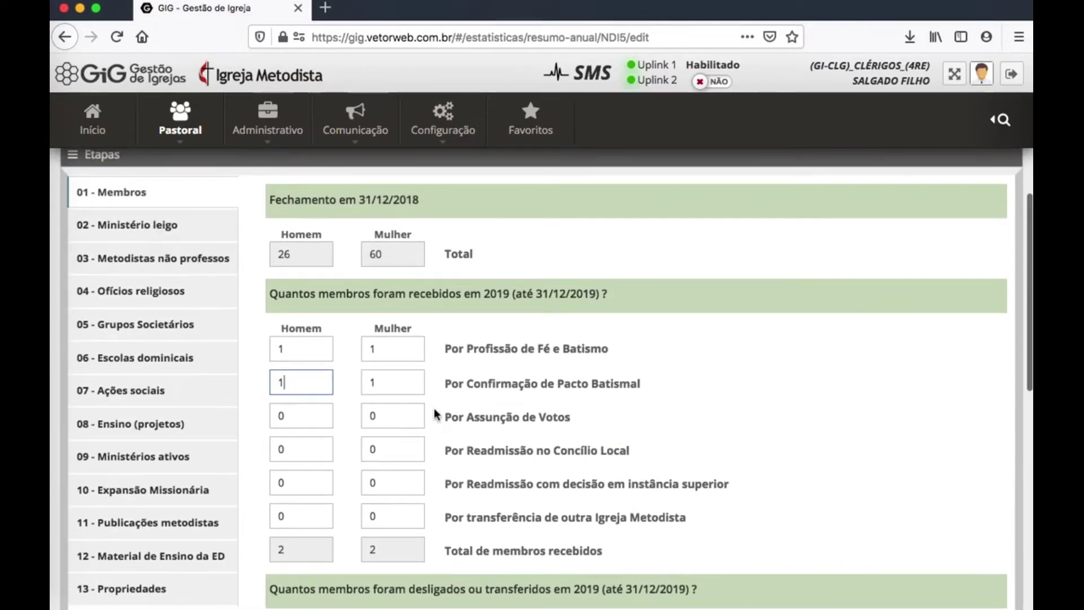
scroll(446, 408, "down", 2)
scroll(537, 405, "down", 18)
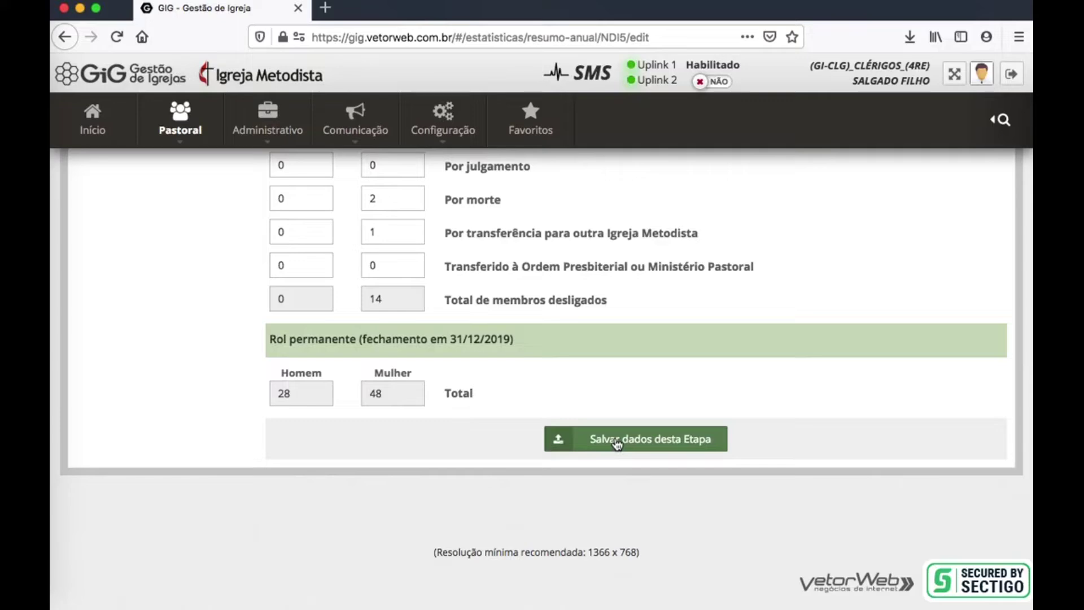
left_click(618, 443)
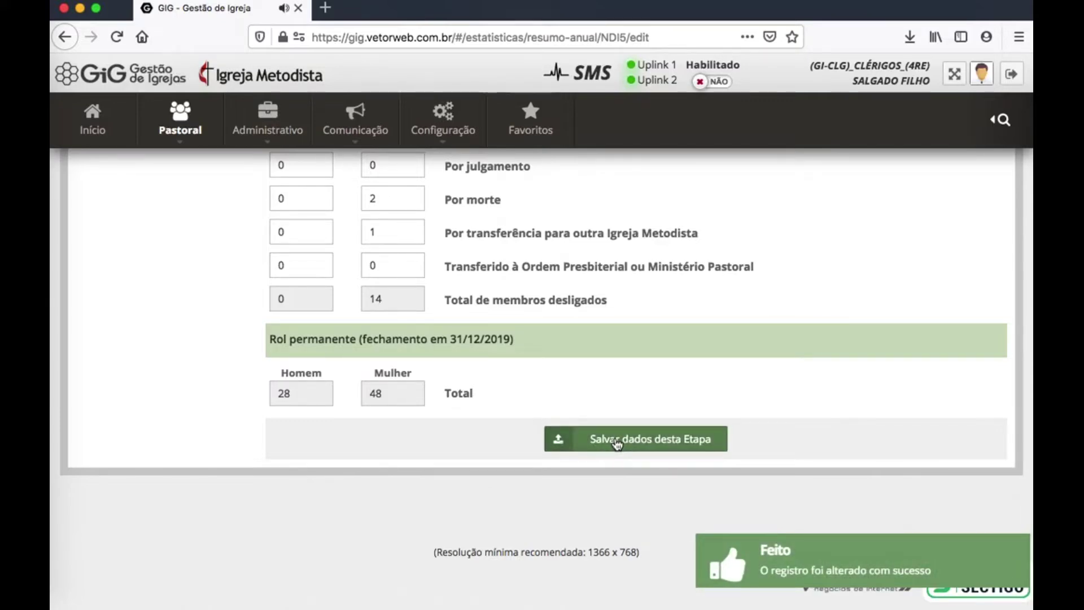
Open the 02 - Ministério leigo stage and go through the Homem and Mulher entries for Evangelistas consagrados
scroll(618, 443, "up", 7)
scroll(618, 444, "up", 7)
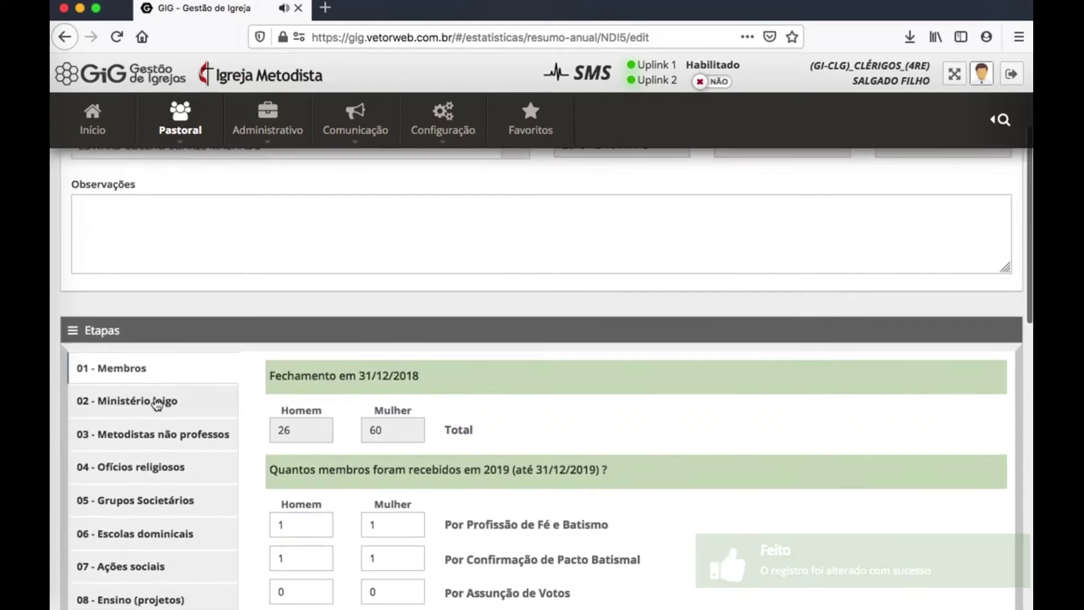
scroll(140, 404, "down", 3)
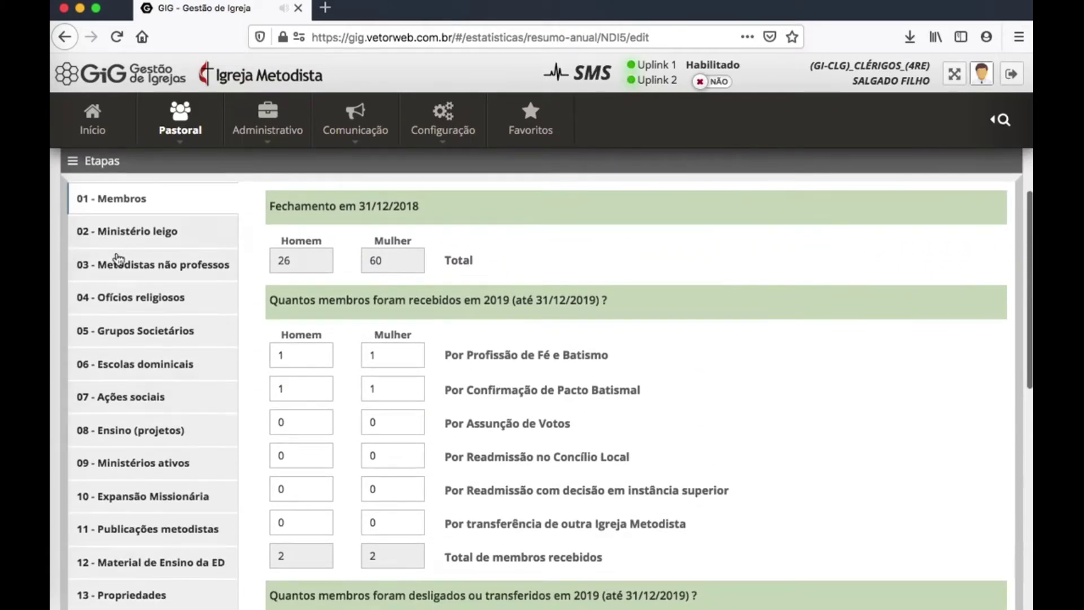
scroll(116, 251, "down", 2)
left_click(133, 202)
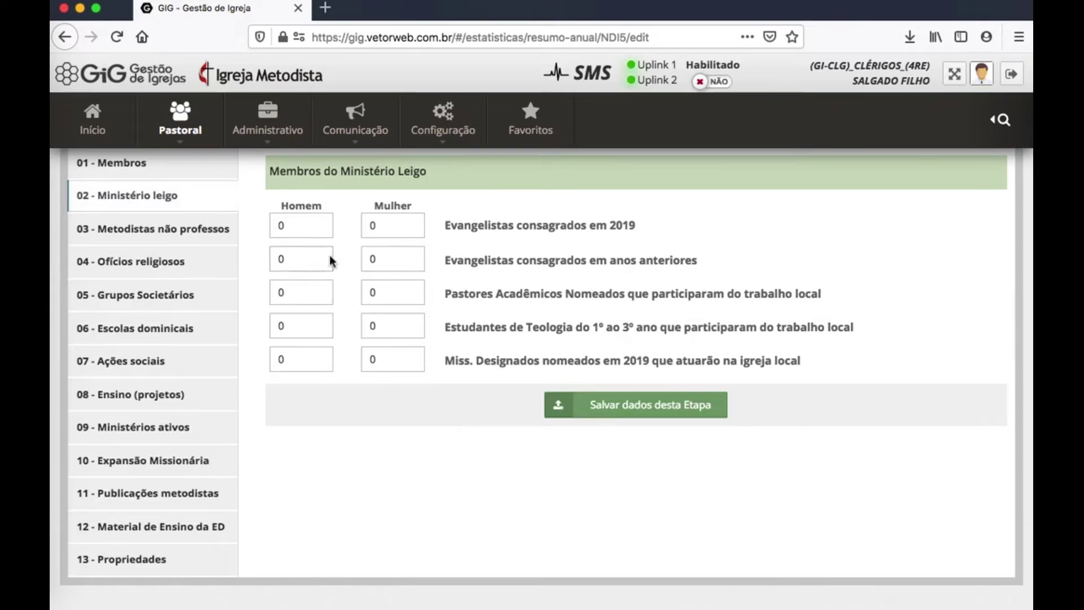
scroll(481, 296, "left", 1)
scroll(454, 298, "up", 1)
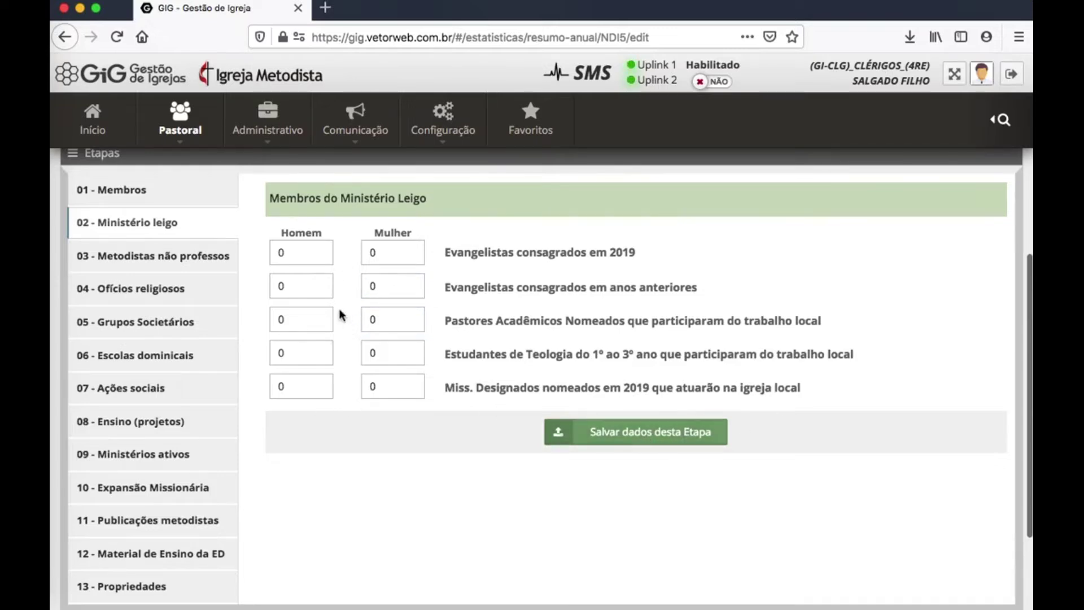
left_click(295, 249)
left_click(368, 257)
left_click(375, 284)
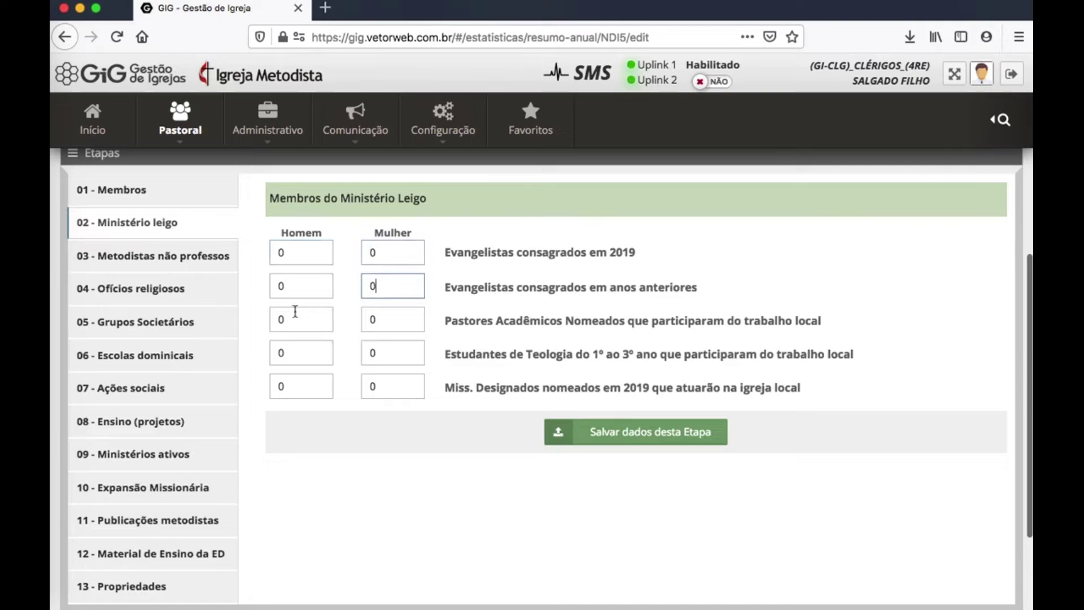
Look over the 03 - Metodistas não professos stage and the 04 - Ofícios religiosos stage, including the Ofícios Matrimoniais entry
left_click(116, 256)
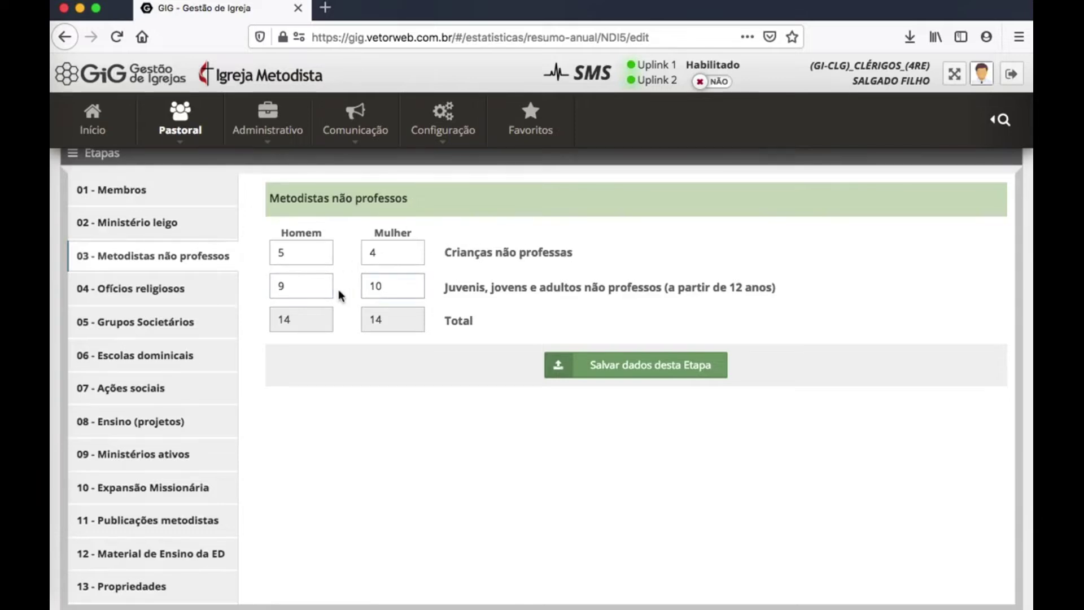
left_click(172, 294)
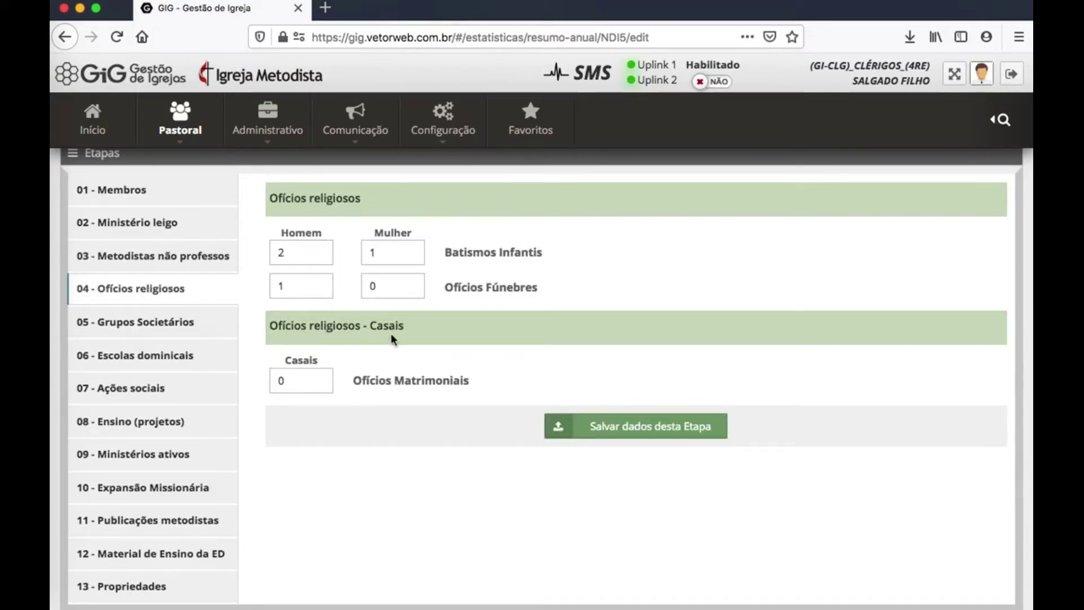
left_click(325, 381)
left_click(379, 382)
In the 05 - Grupos Societários stage, set the Qtde of Sociedade de Mulheres to 1 and save the stage
left_click(163, 329)
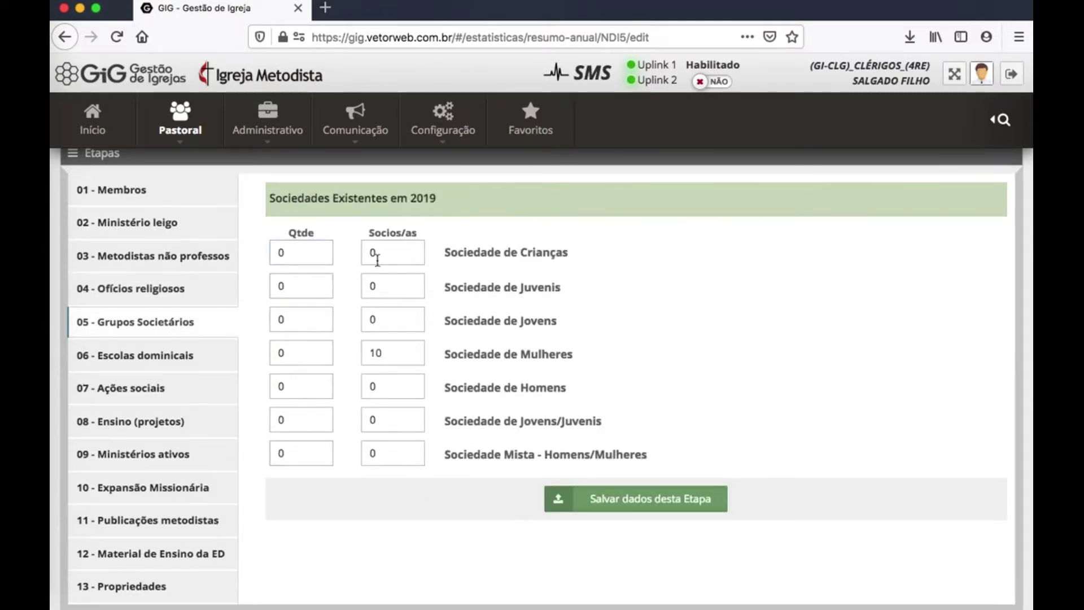
left_click(286, 354)
double_click(287, 354)
type("1")
key("Tab")
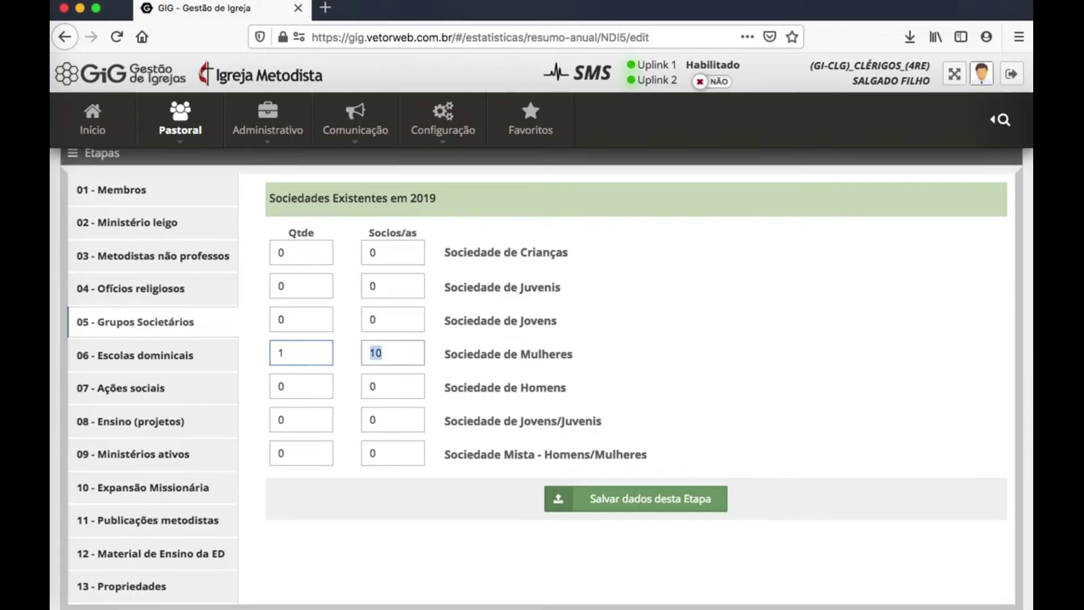
left_click(433, 601)
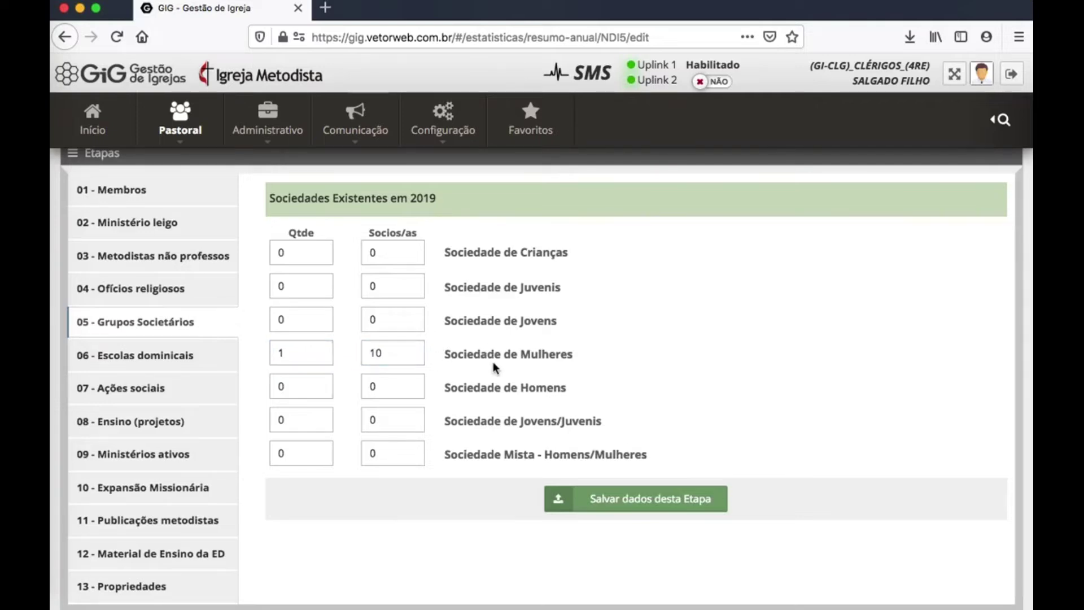
left_click(655, 505)
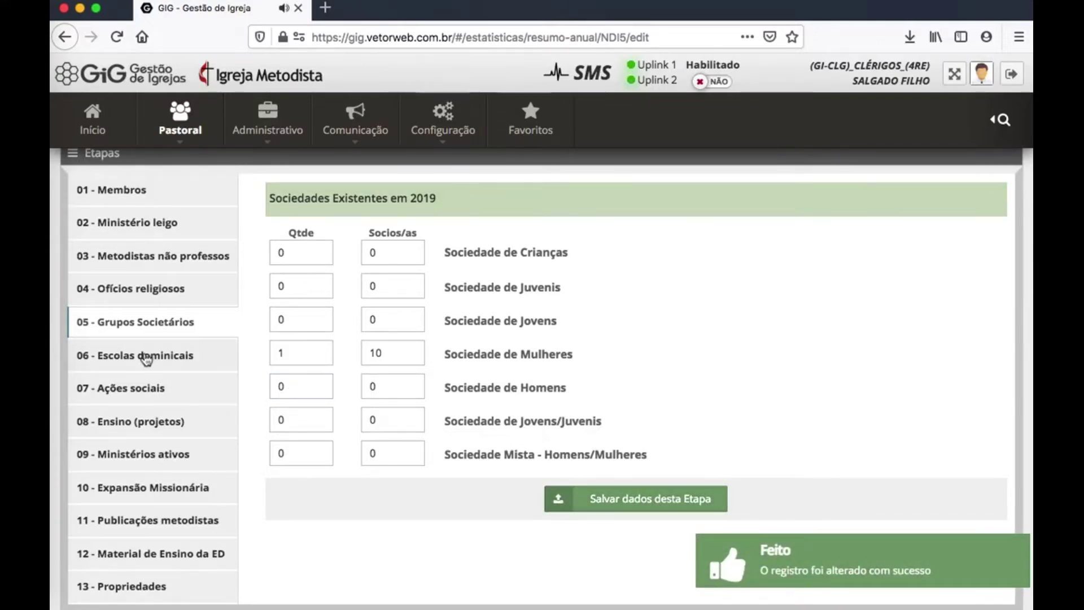
Open the 06 - Escolas dominicais stage, leave Possui Escola Dominical set to Sim, and go through the student and teacher rows
left_click(127, 360)
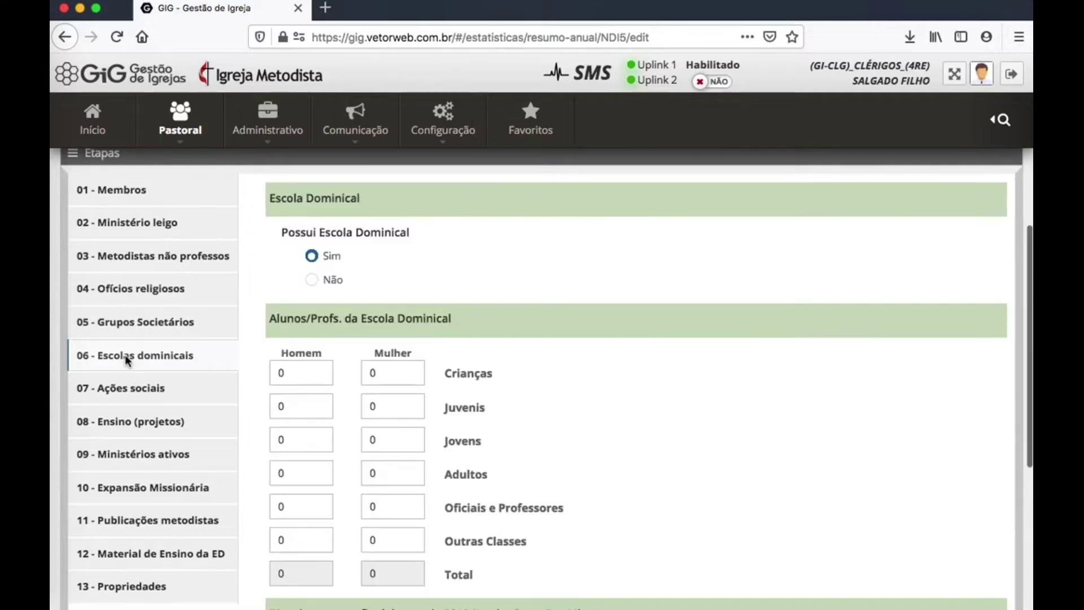
scroll(746, 394, "down", 1)
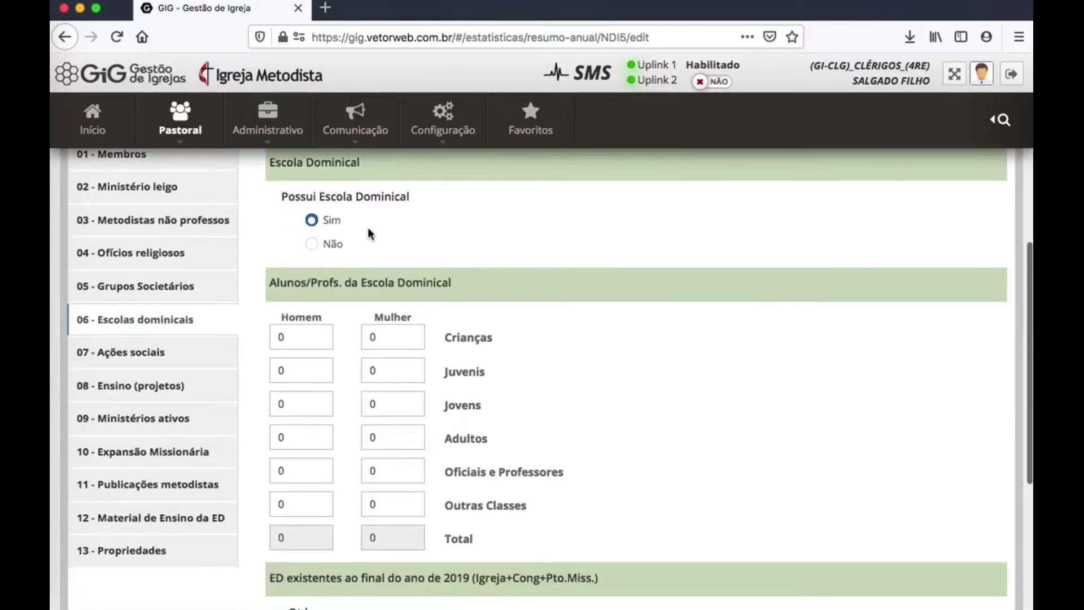
left_click(312, 246)
left_click(313, 222)
scroll(782, 383, "down", 4)
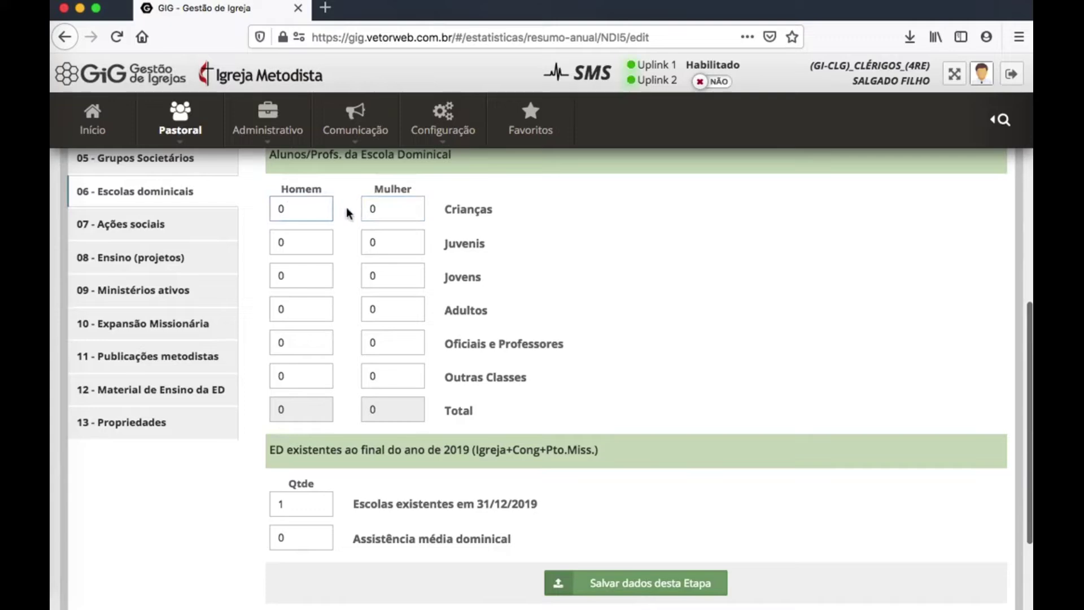
left_click(303, 241)
scroll(559, 302, "down", 3)
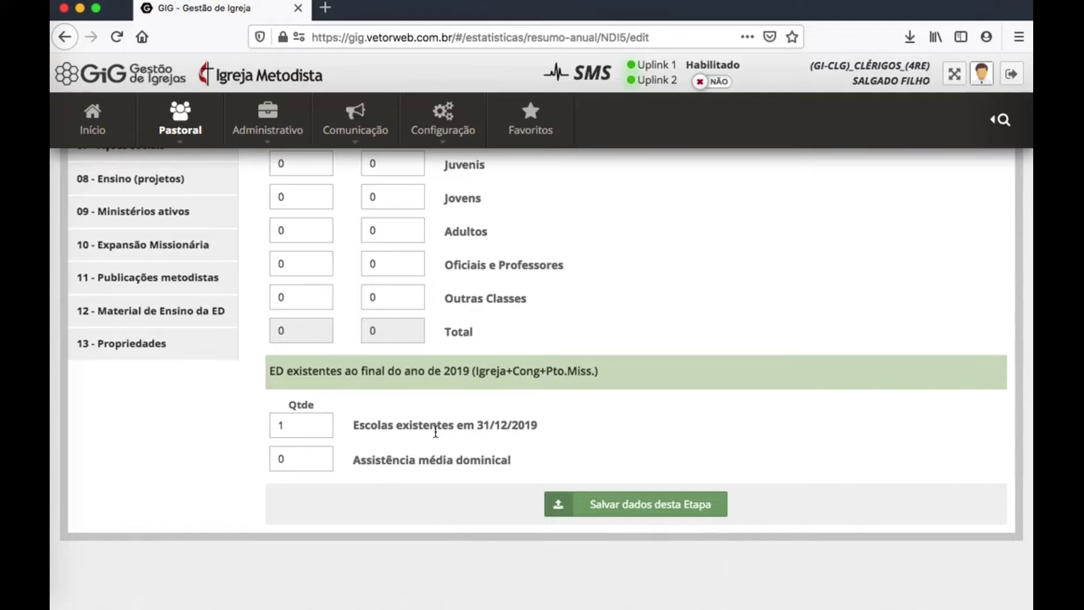
Clear the Assistência média dominical quantity and save the 06 - Escolas dominicais stage
scroll(418, 431, "down", 1)
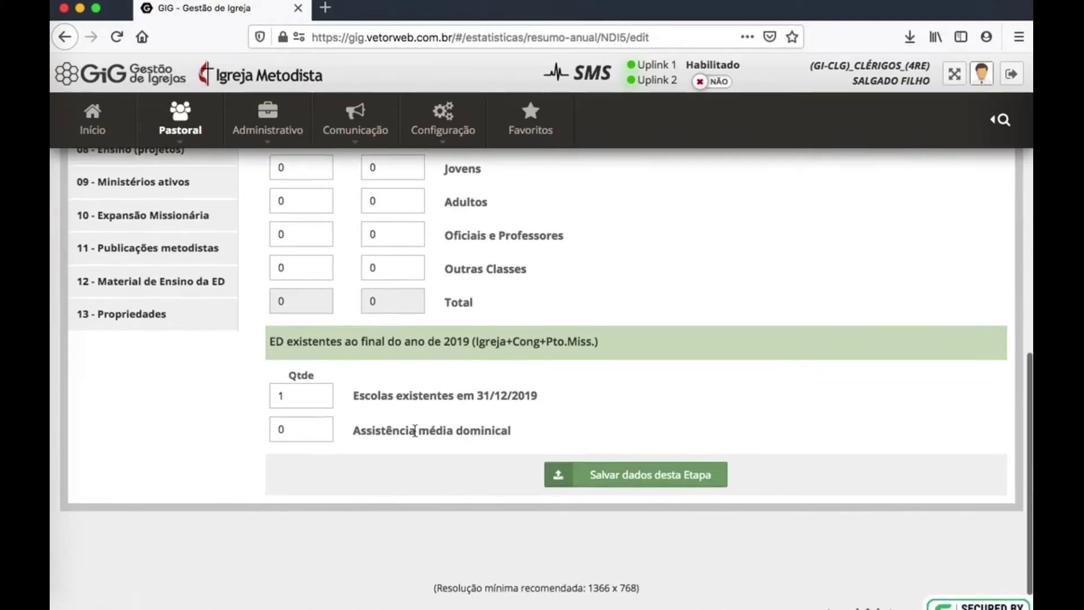
left_click(282, 429)
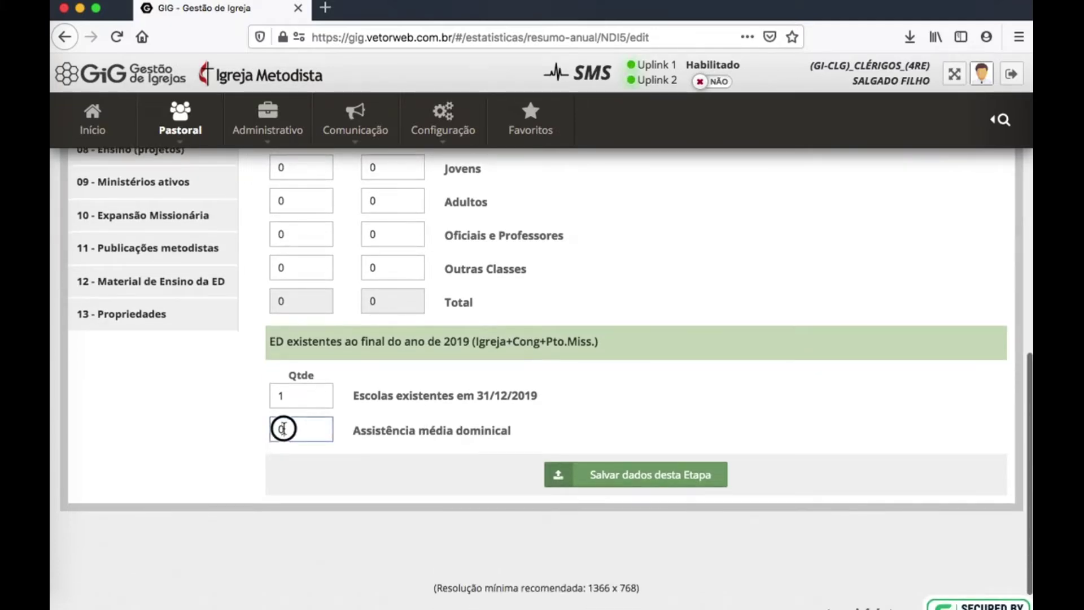
left_click(281, 429)
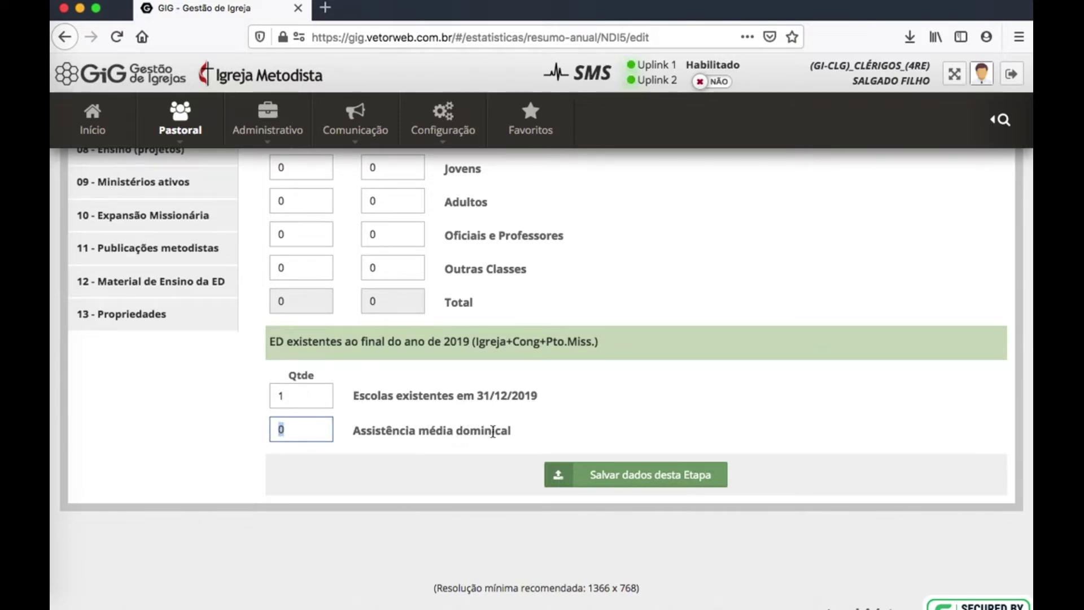
key("BackSpace")
scroll(540, 423, "up", 6)
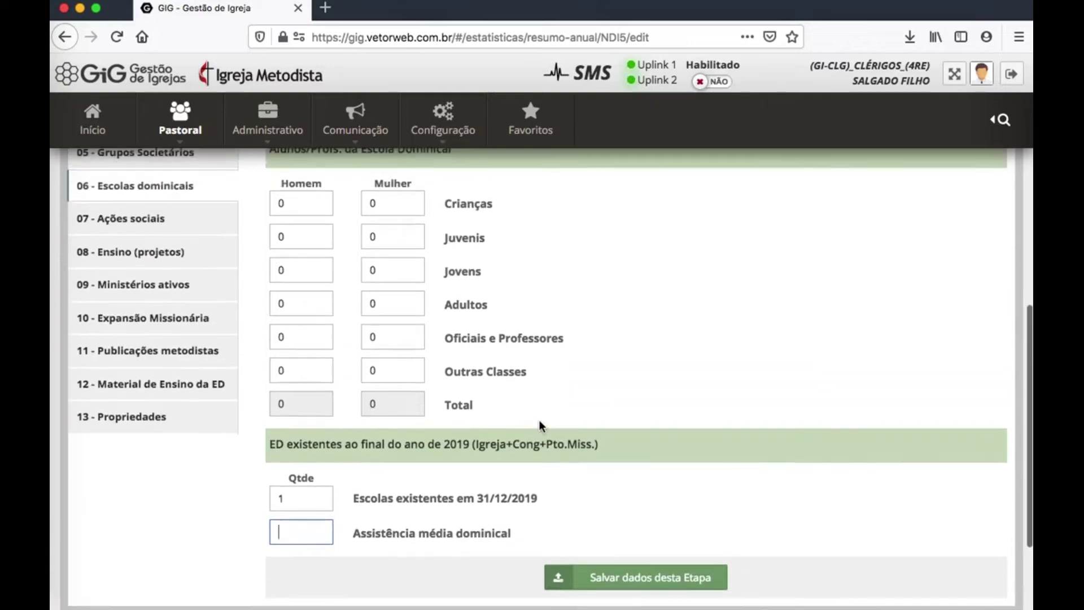
scroll(508, 418, "down", 4)
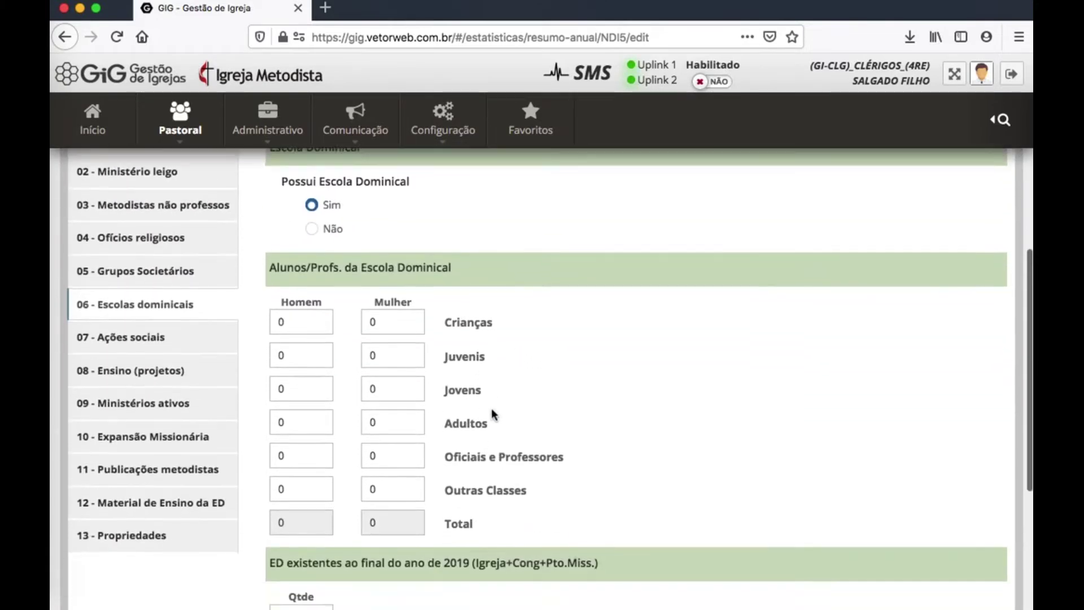
left_click(619, 567)
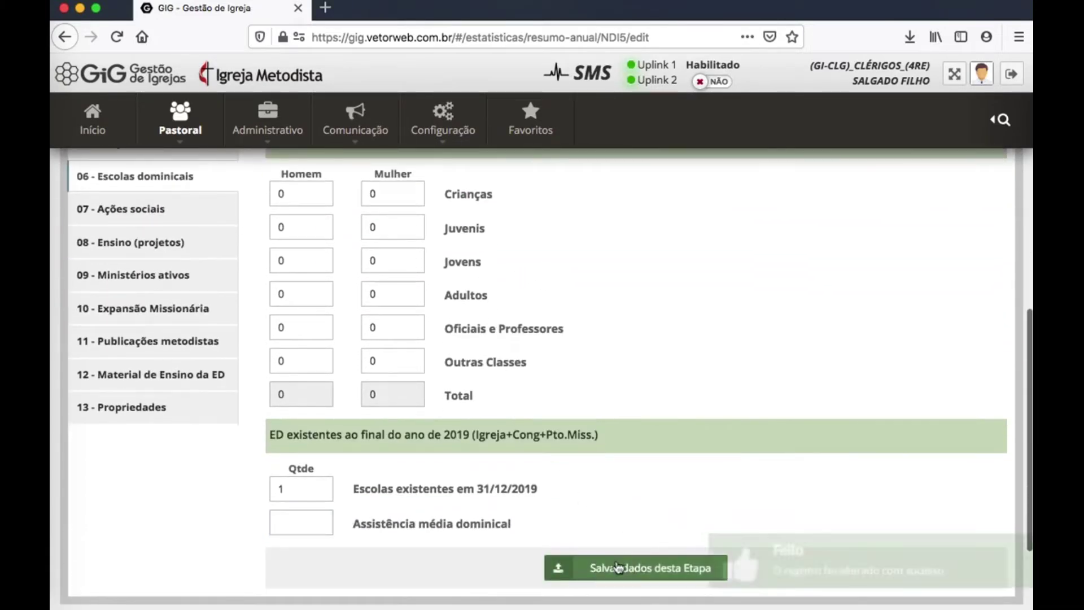
Open the 07 - Ações sociais stage and examine the AMAS CNPJ field and the Ação Social area
scroll(206, 343, "up", 2)
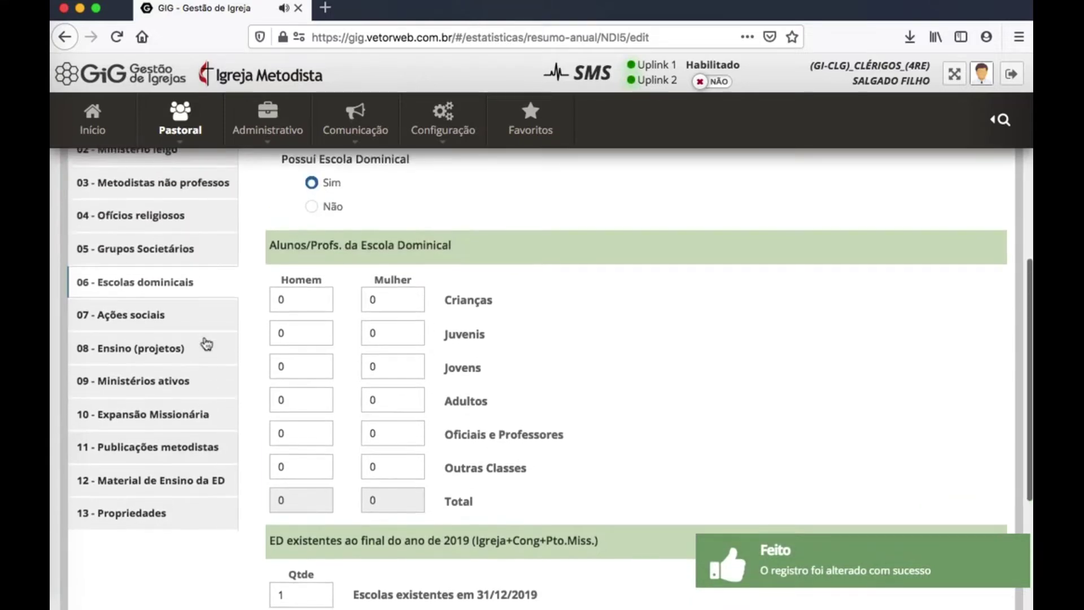
left_click(132, 338)
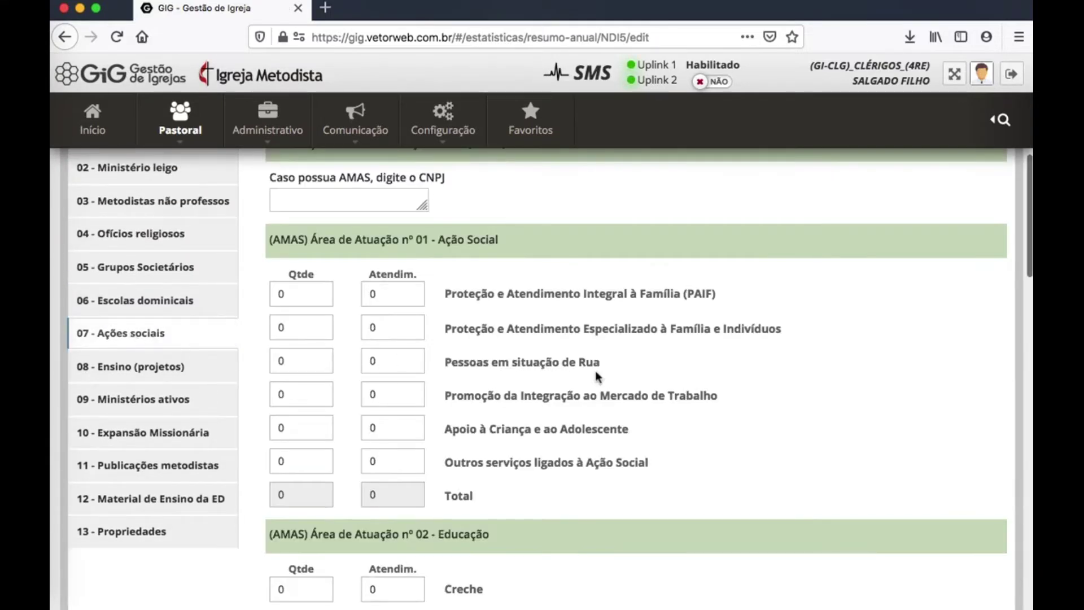
left_click(367, 196)
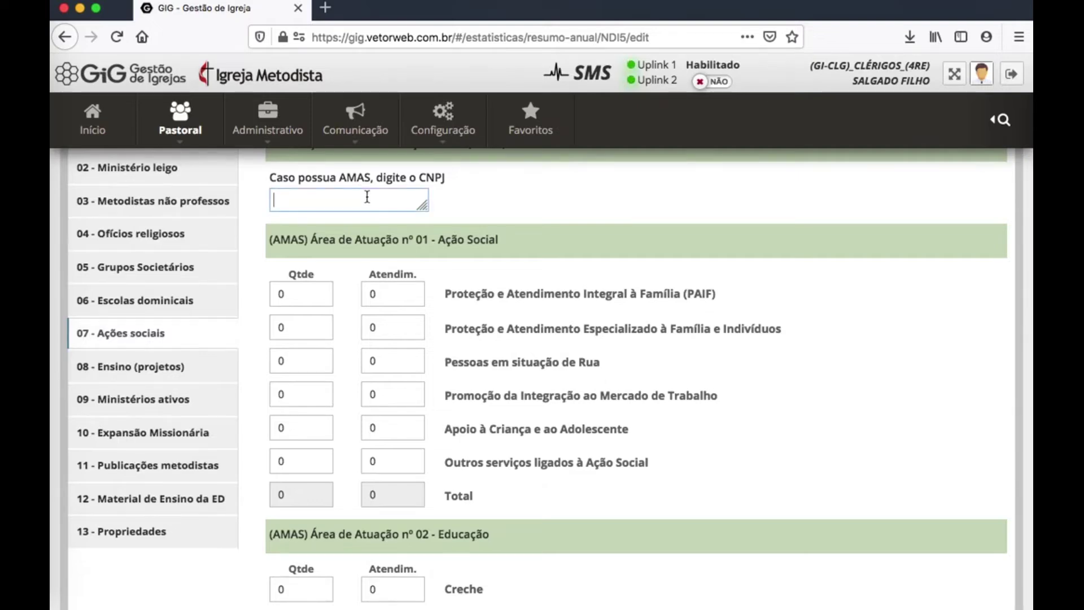
left_click(366, 198)
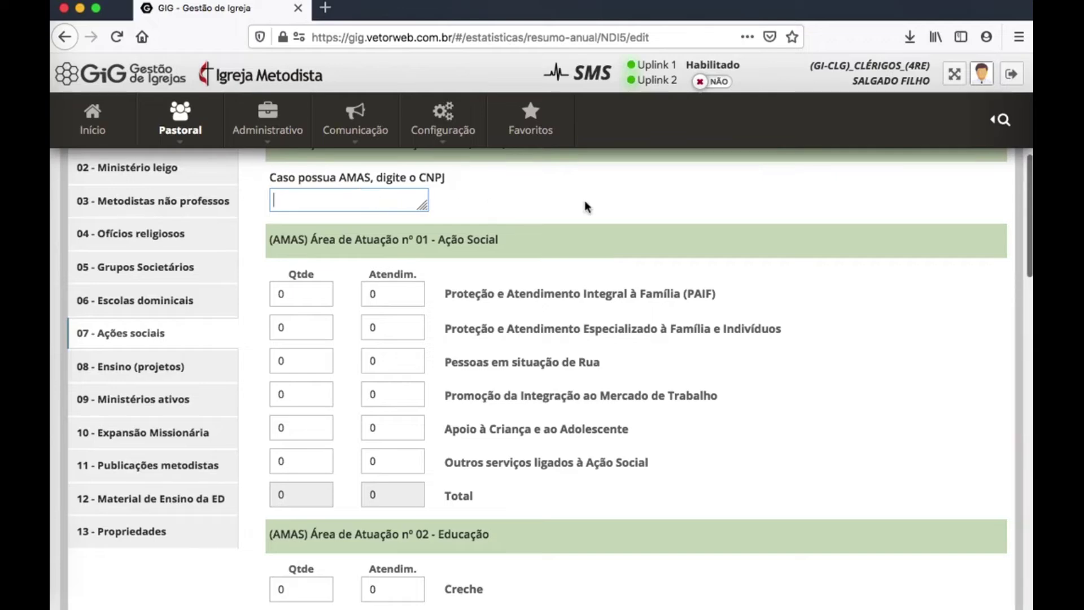
scroll(812, 367, "down", 1)
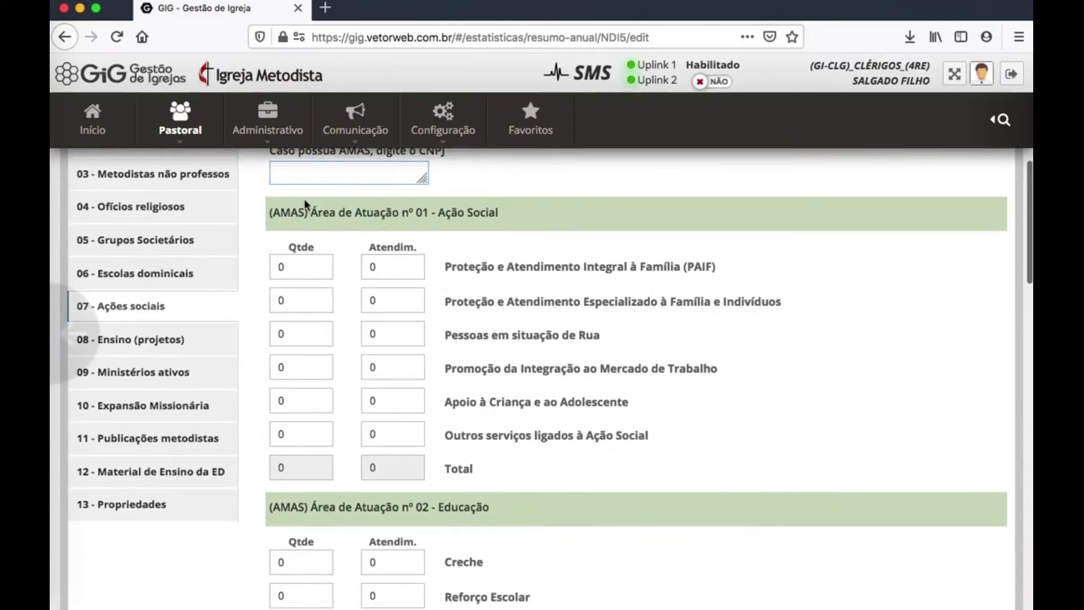
scroll(361, 226, "up", 1)
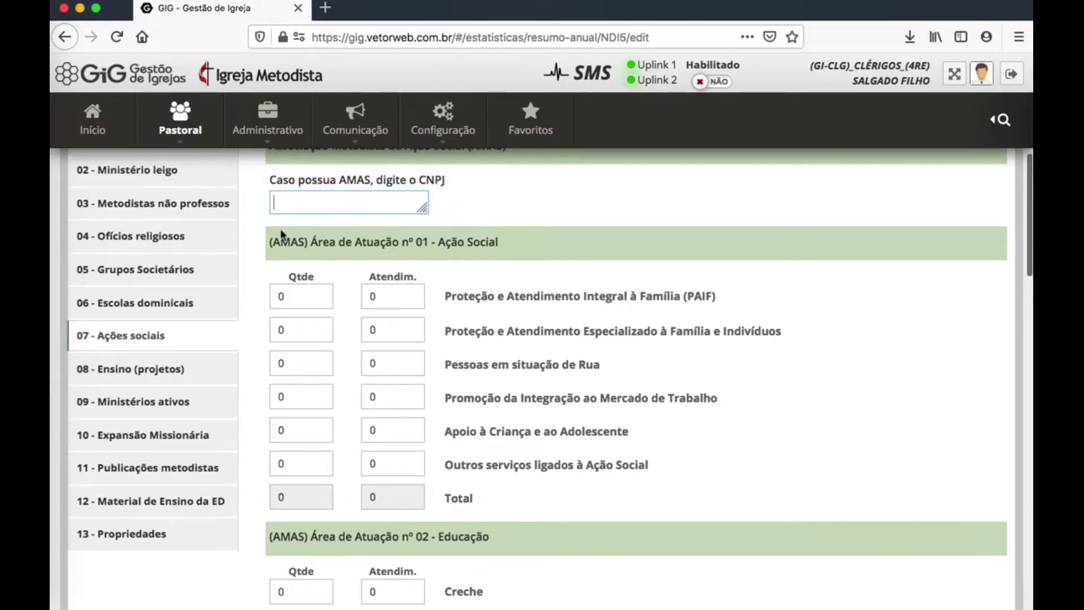
Look through the remaining AMAS areas down to the Assistência Social entries under Projs. Sociais, starting with Acolhimento à Pessoa Idosa
scroll(305, 294, "down", 10)
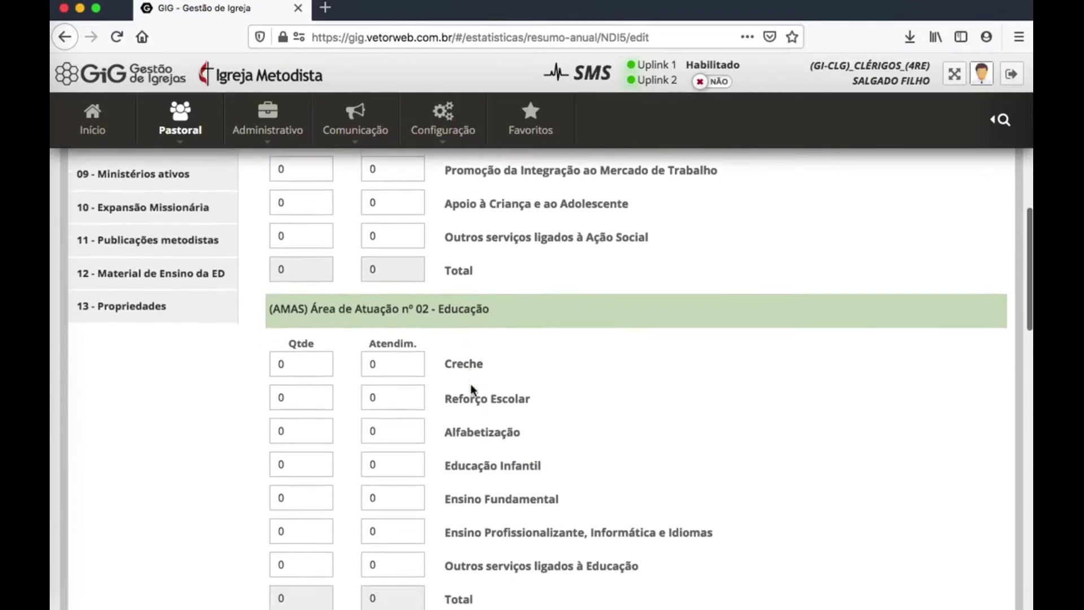
scroll(348, 381, "down", 5)
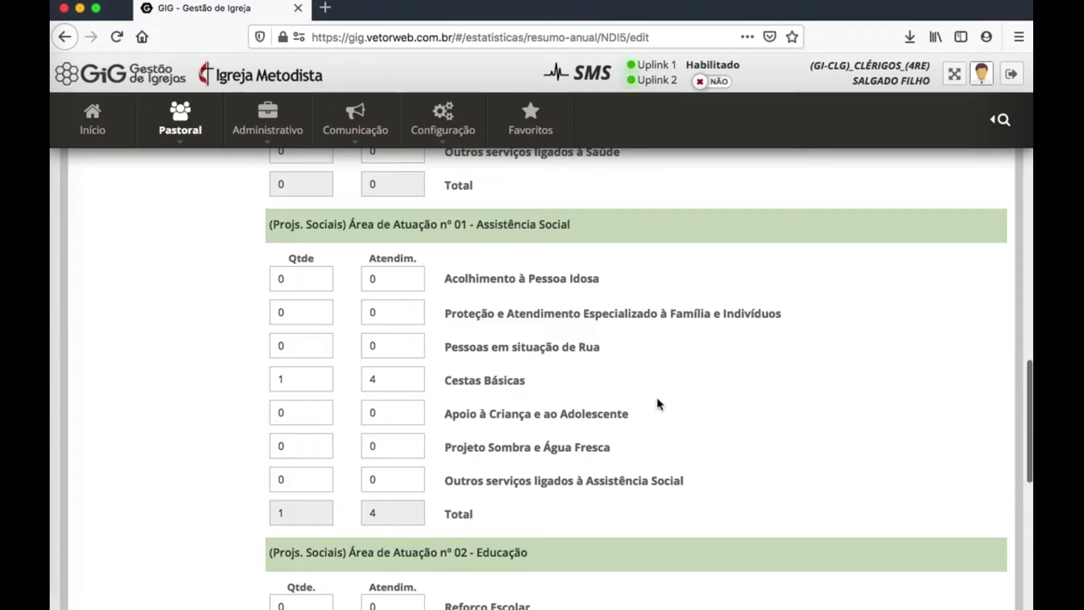
scroll(322, 276, "down", 1)
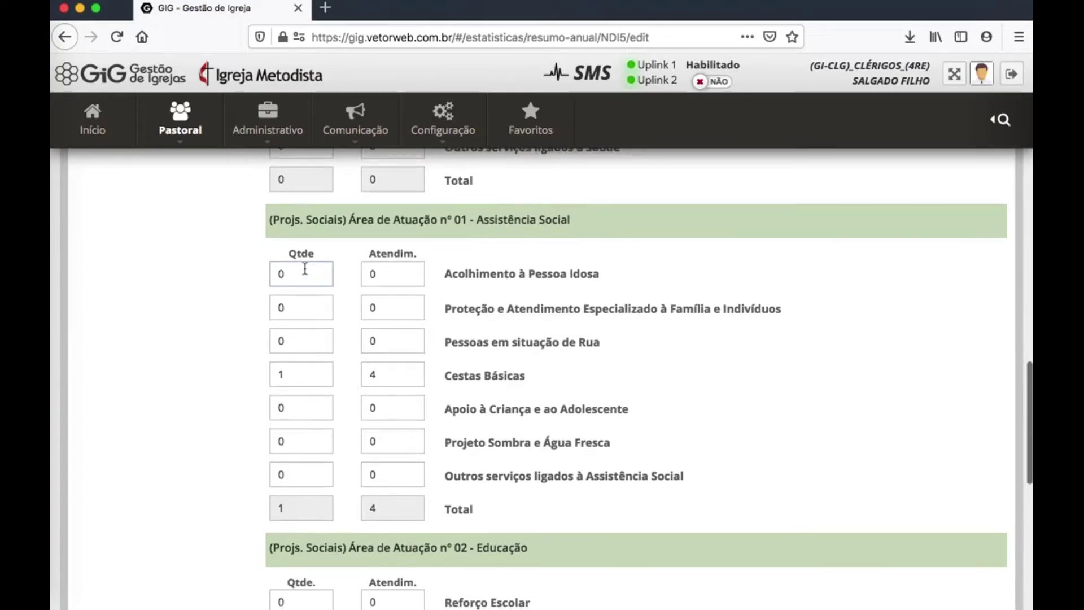
left_click(307, 271)
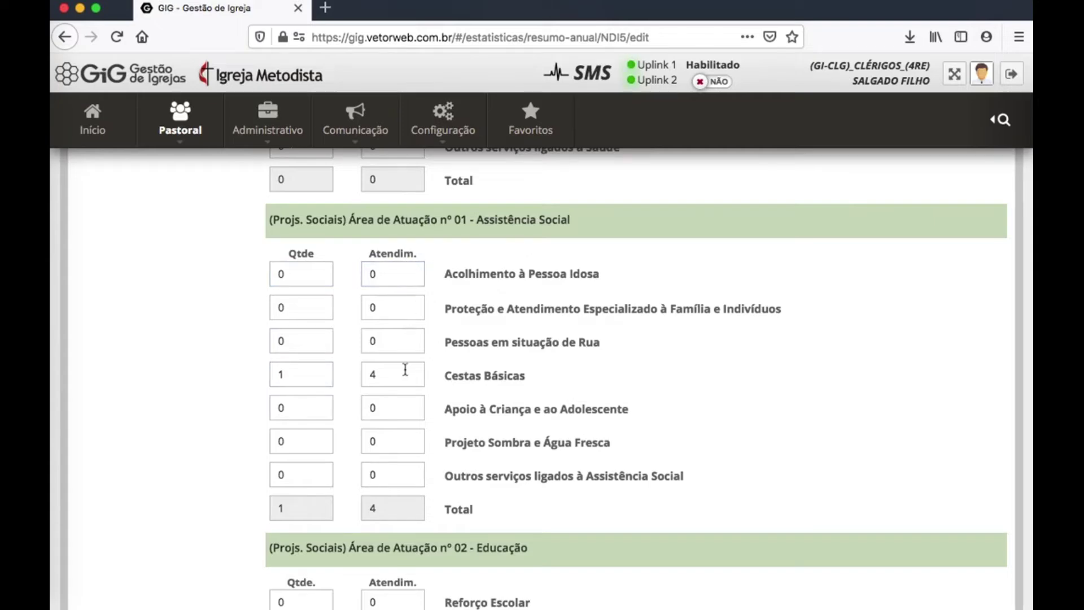
Go through the Assistência Social, Educação and Saúde areas under Projs. Sociais and save the 07 - Ações sociais stage
scroll(873, 445, "down", 1)
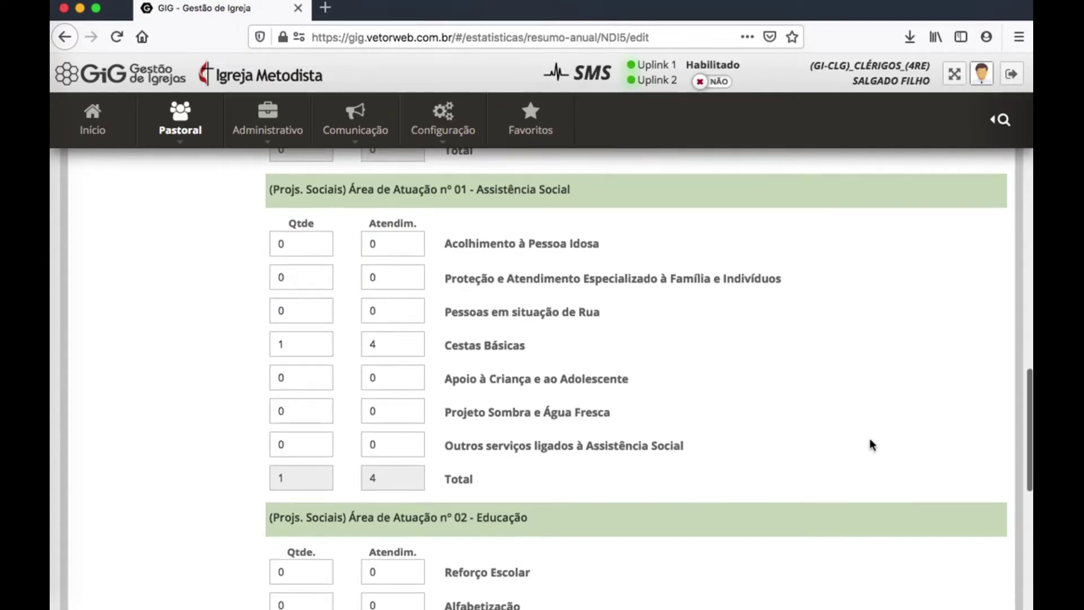
scroll(873, 445, "down", 1)
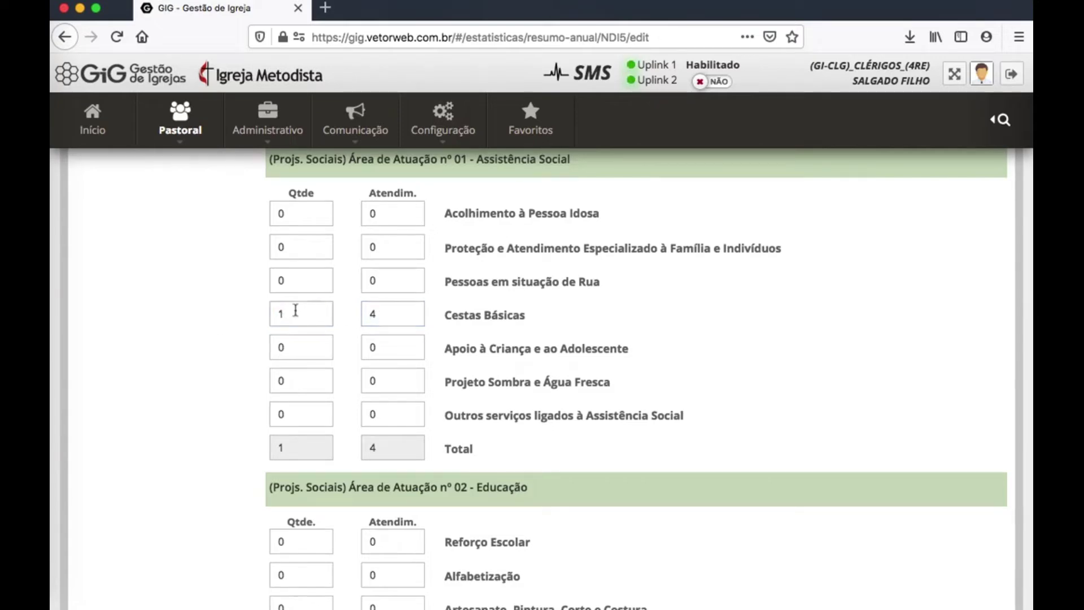
scroll(546, 338, "down", 5)
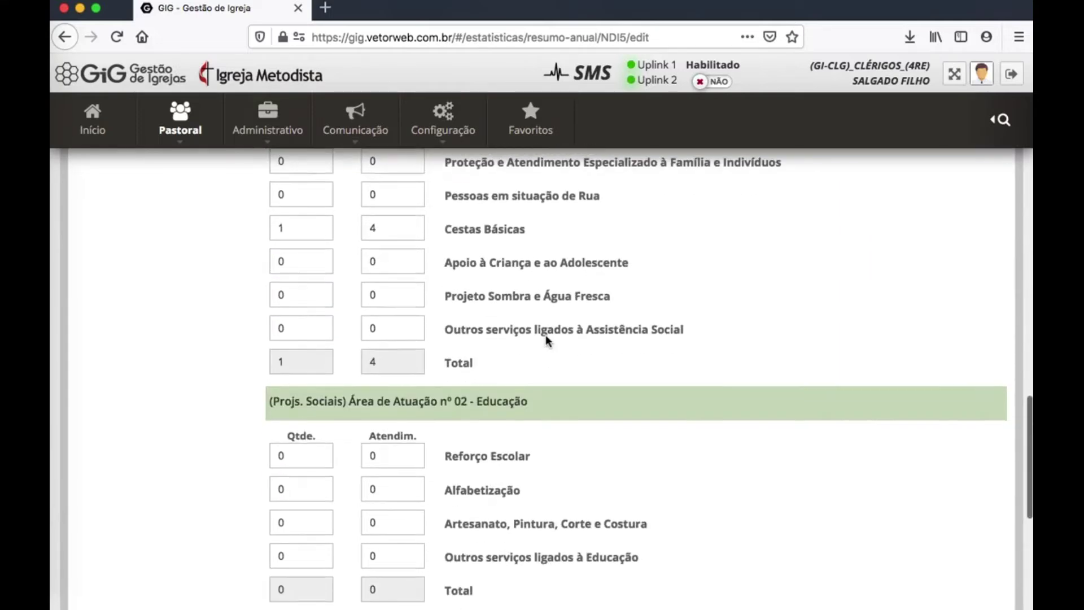
scroll(547, 340, "down", 1)
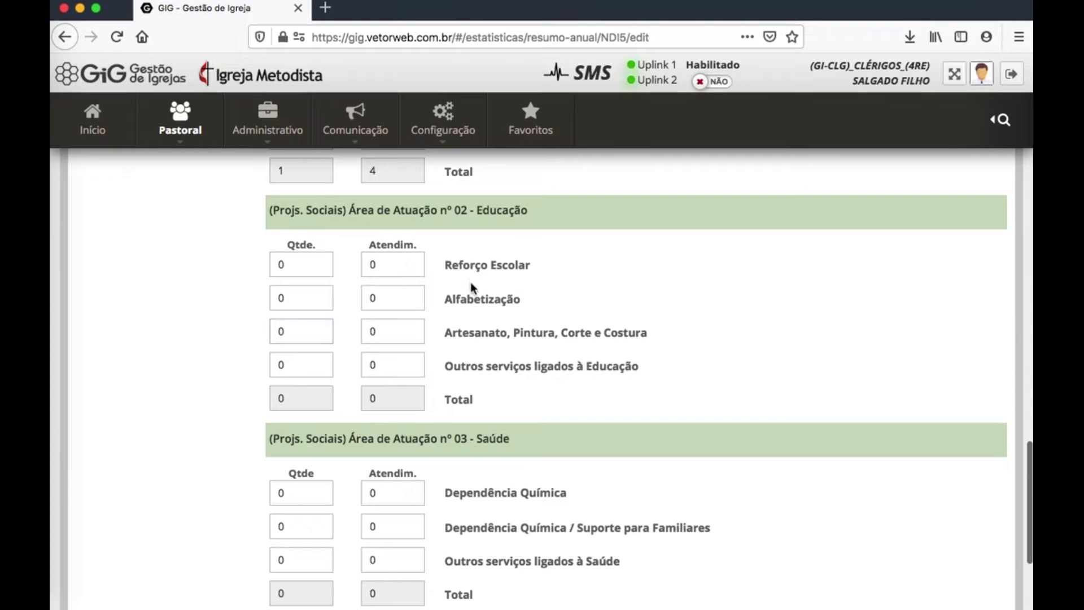
scroll(637, 366, "down", 4)
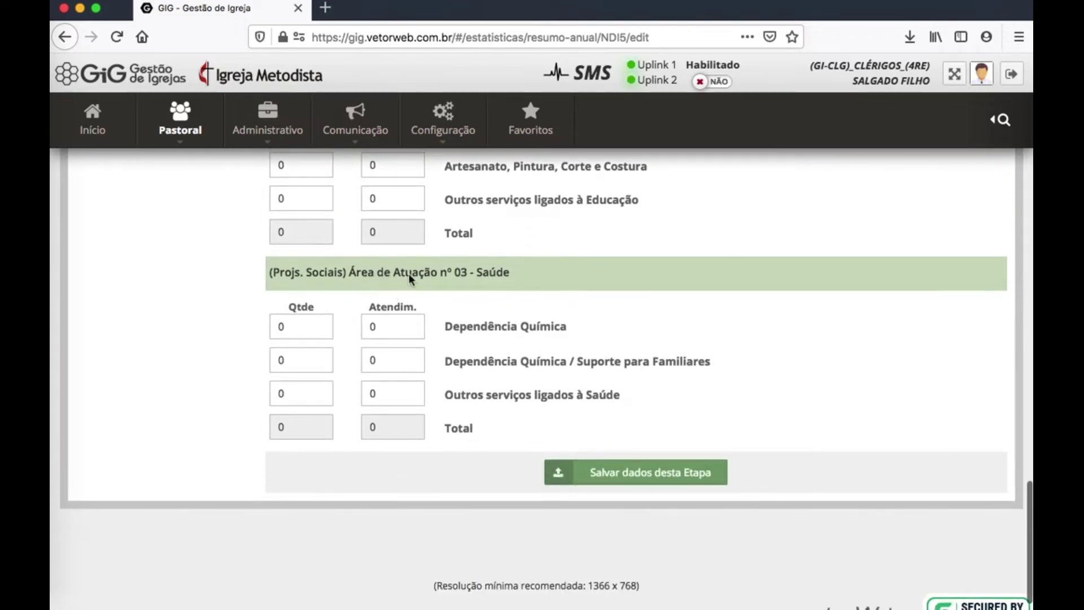
left_click(628, 480)
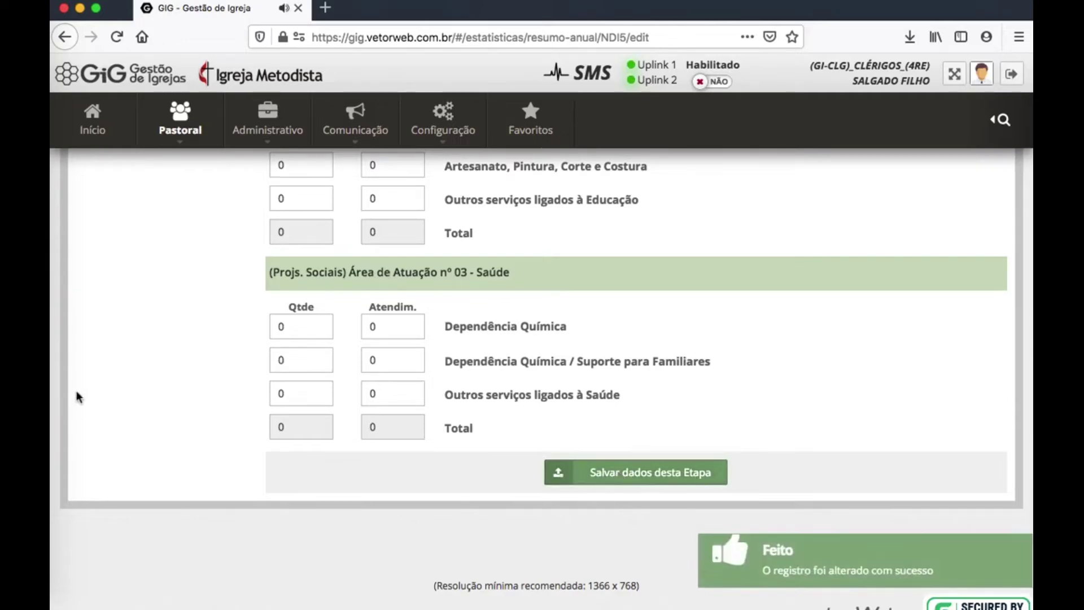
Open the 08 - Ensino (projetos) stage, check the Projeto Educacional rows and save the stage
scroll(79, 391, "up", 12)
scroll(79, 391, "up", 15)
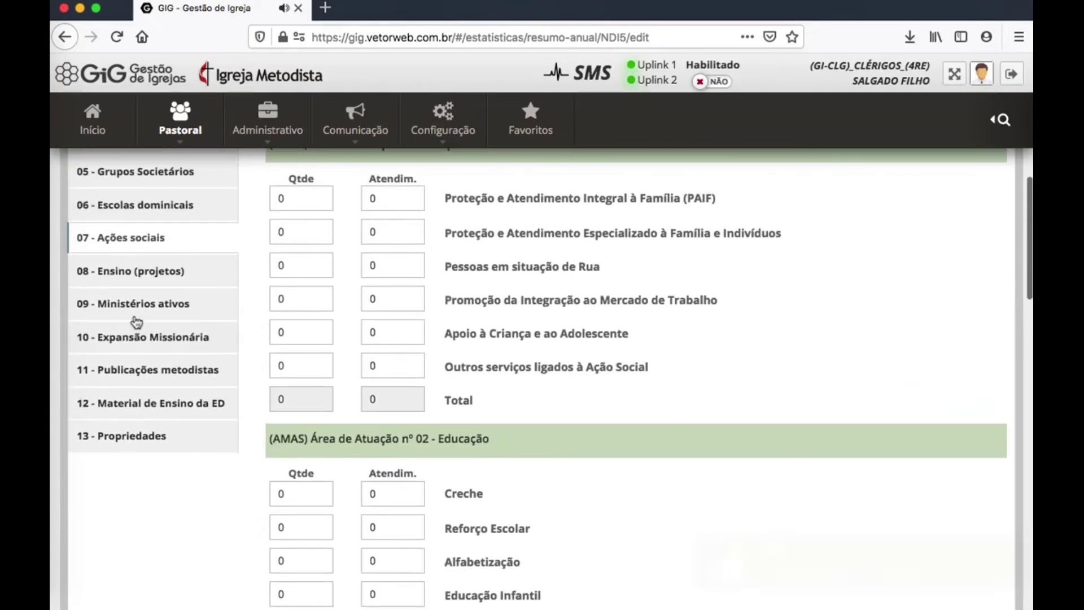
left_click(143, 271)
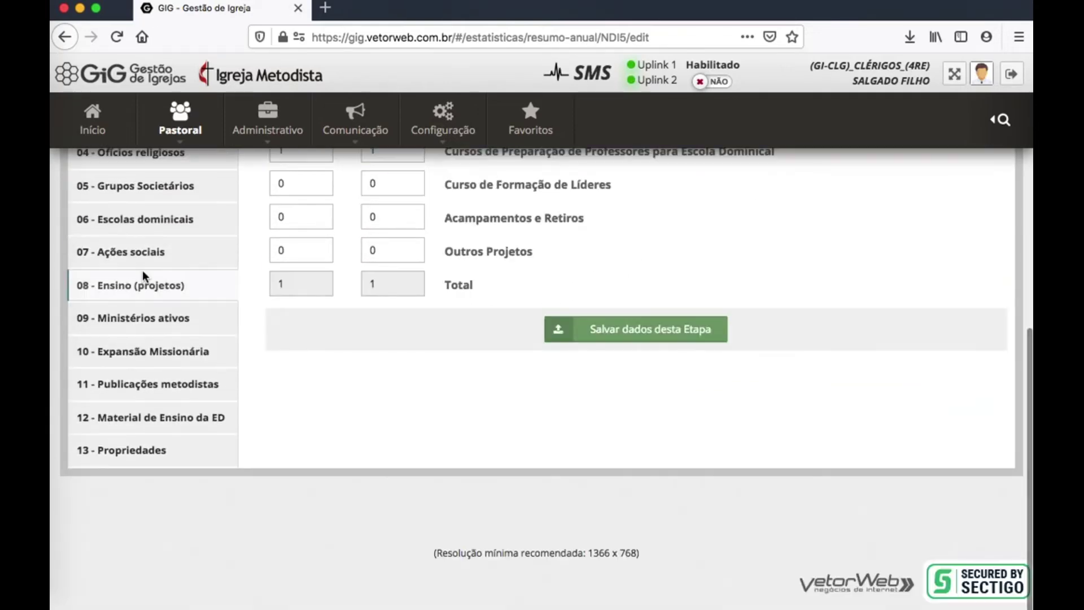
scroll(366, 414, "up", 3)
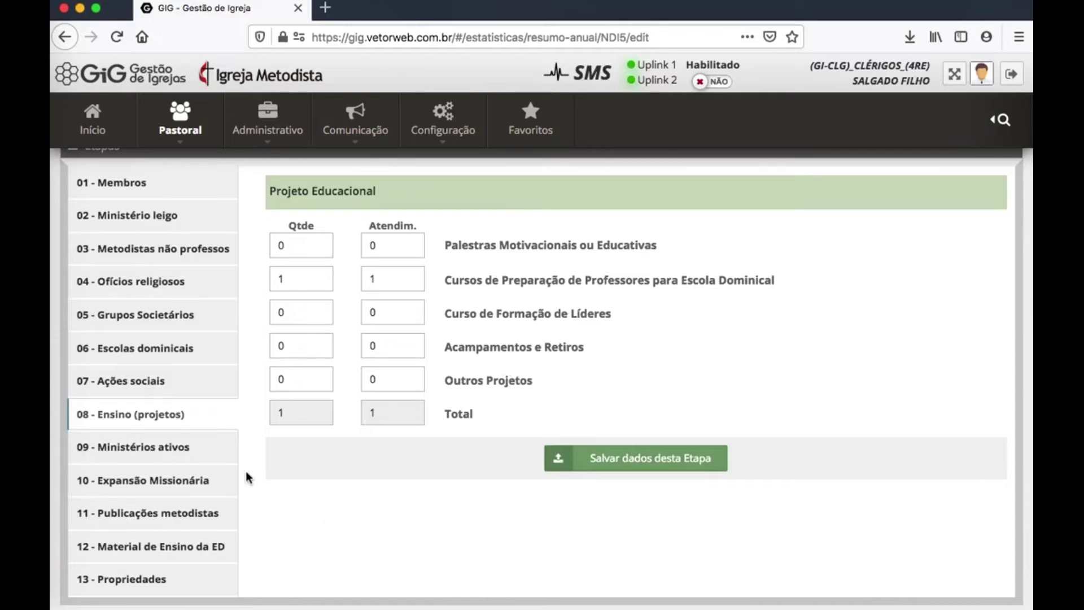
left_click(630, 462)
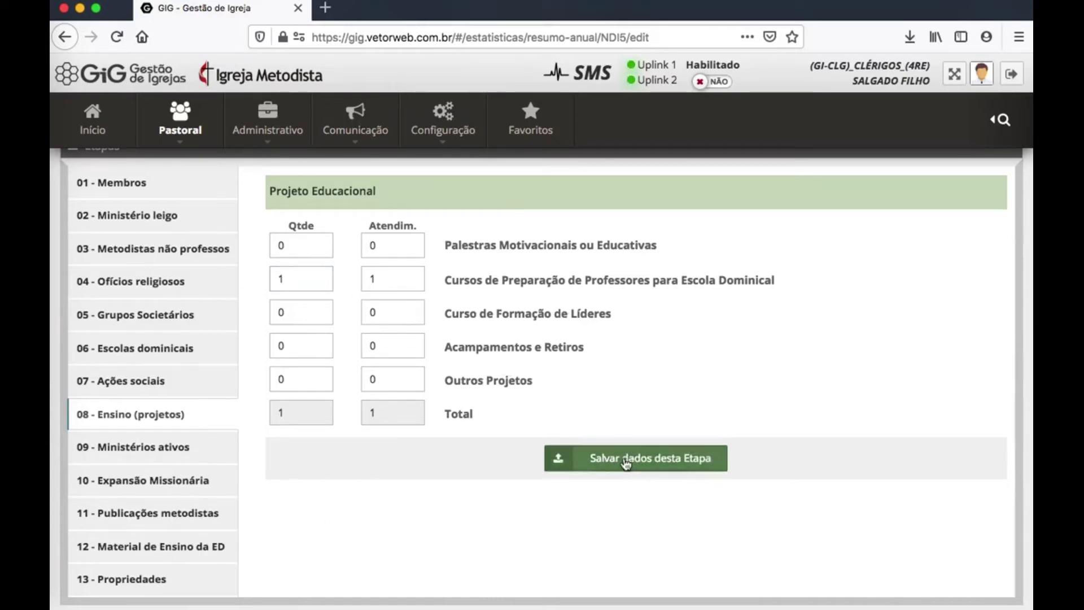
Open the 09 - Ministérios ativos stage, go through the quantity and attendance rows from Ação Social to Outros, and save it
left_click(154, 451)
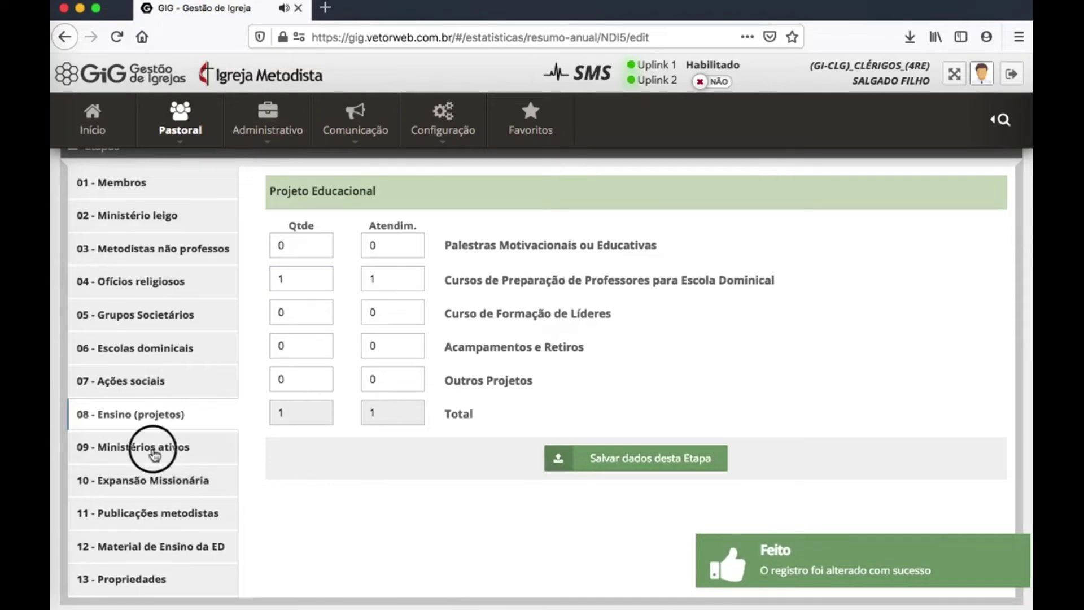
scroll(639, 411, "down", 1)
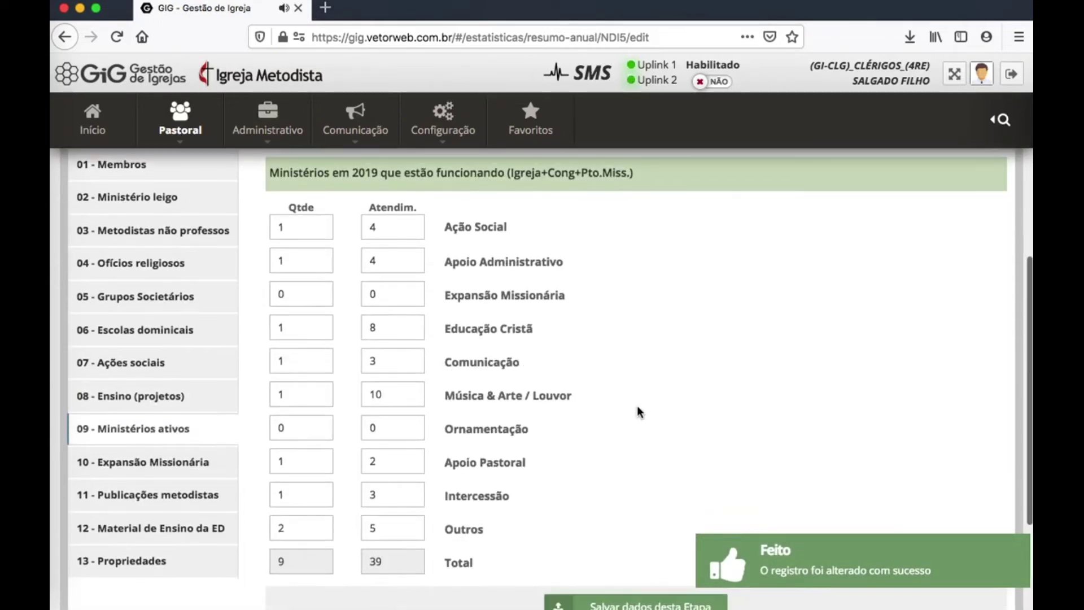
scroll(486, 333, "down", 2)
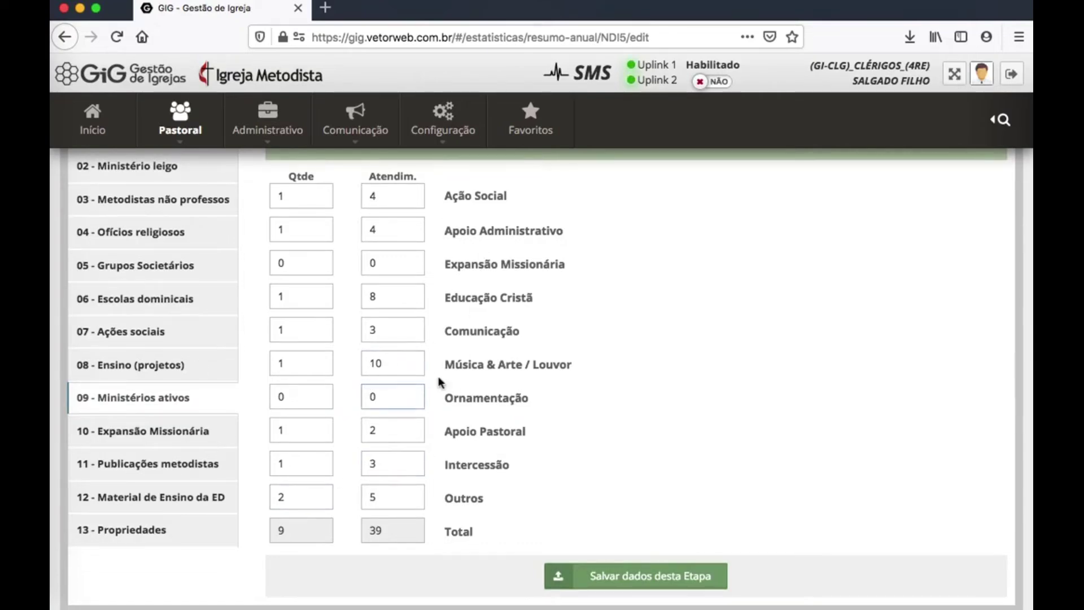
left_click(413, 359)
left_click(414, 395)
left_click(307, 475)
left_click(288, 495)
left_click(651, 577)
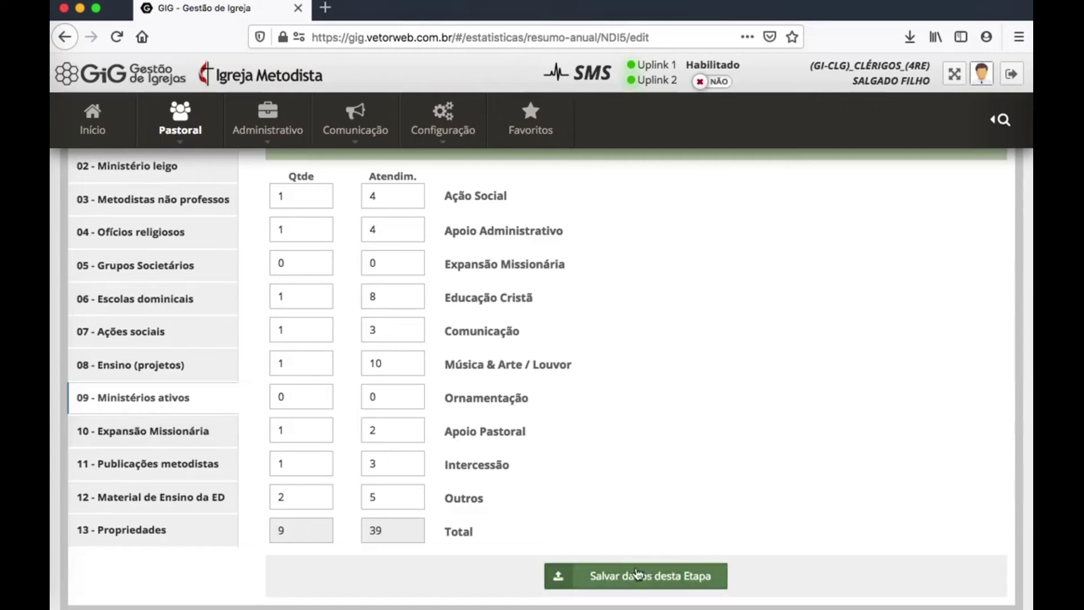
Open the 10 - Expansão Missionária stage, check its quantities from Pontos Missionários to Congregações, and save it
left_click(153, 432)
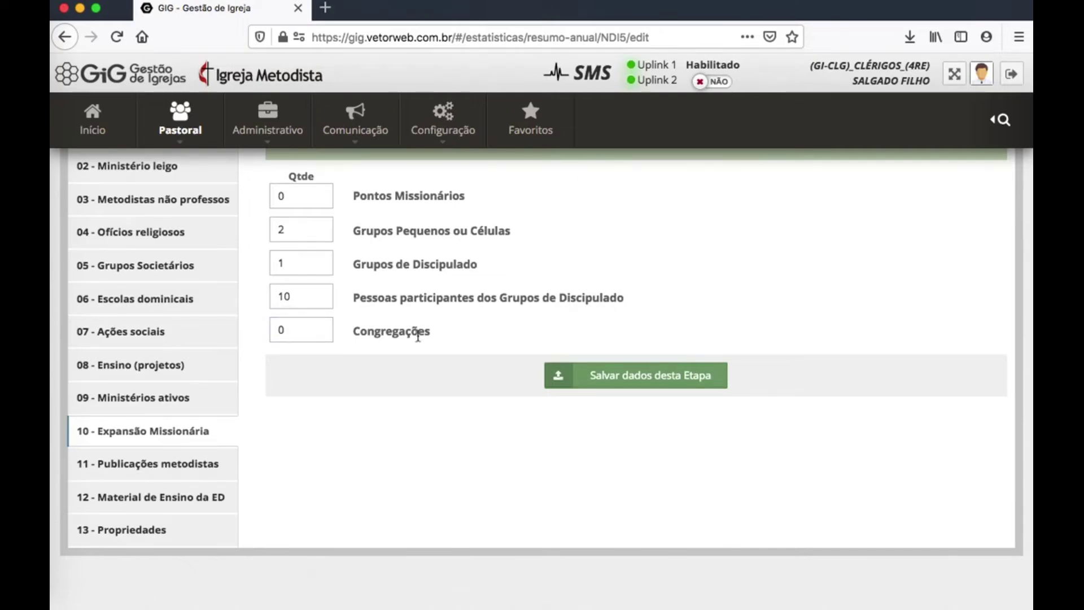
left_click(671, 378)
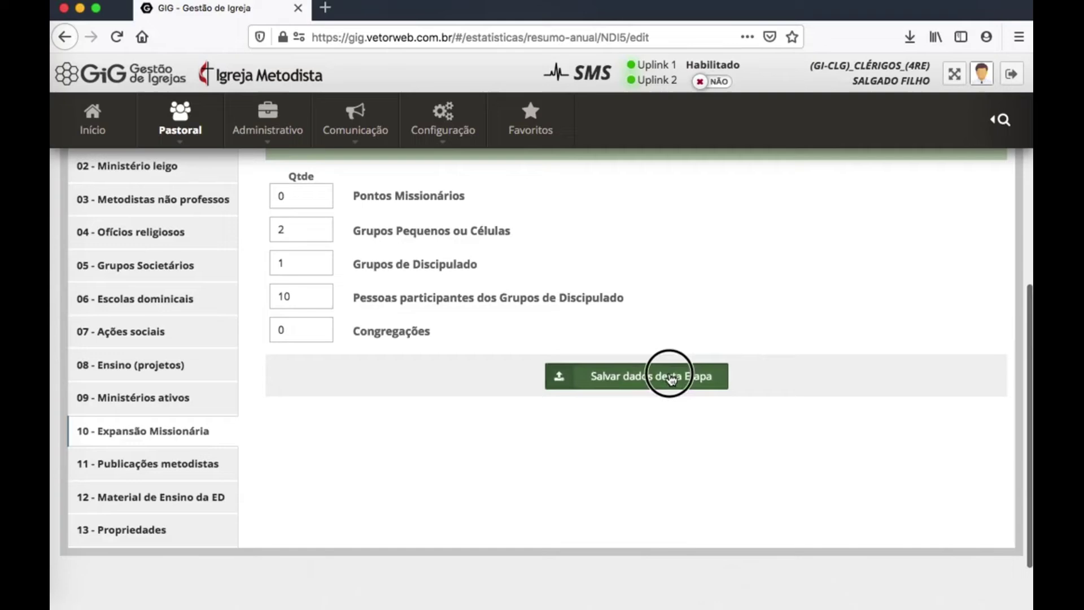
Open the 11 - Publicações metodistas stage, review the Voz Missionária, No Cenáculo and Demais Publicações entries, and save it
left_click(144, 465)
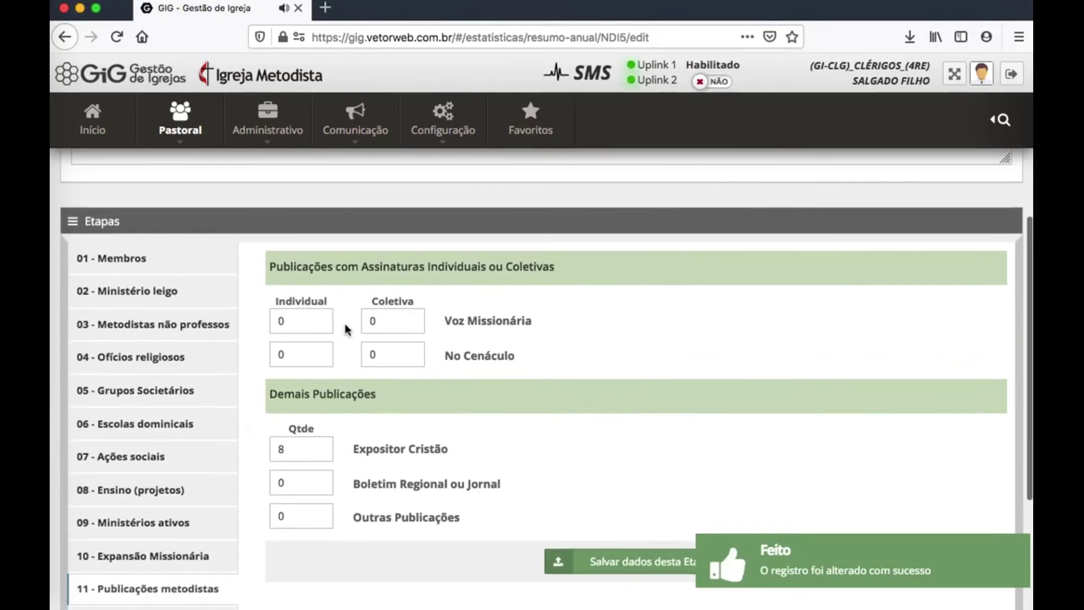
left_click(394, 357)
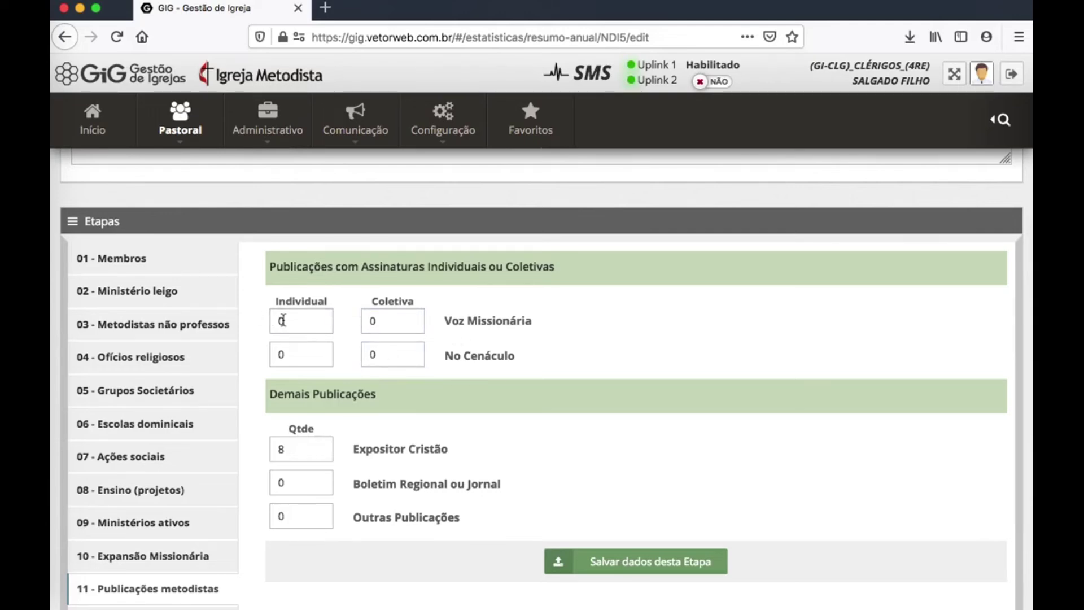
scroll(409, 352, "down", 2)
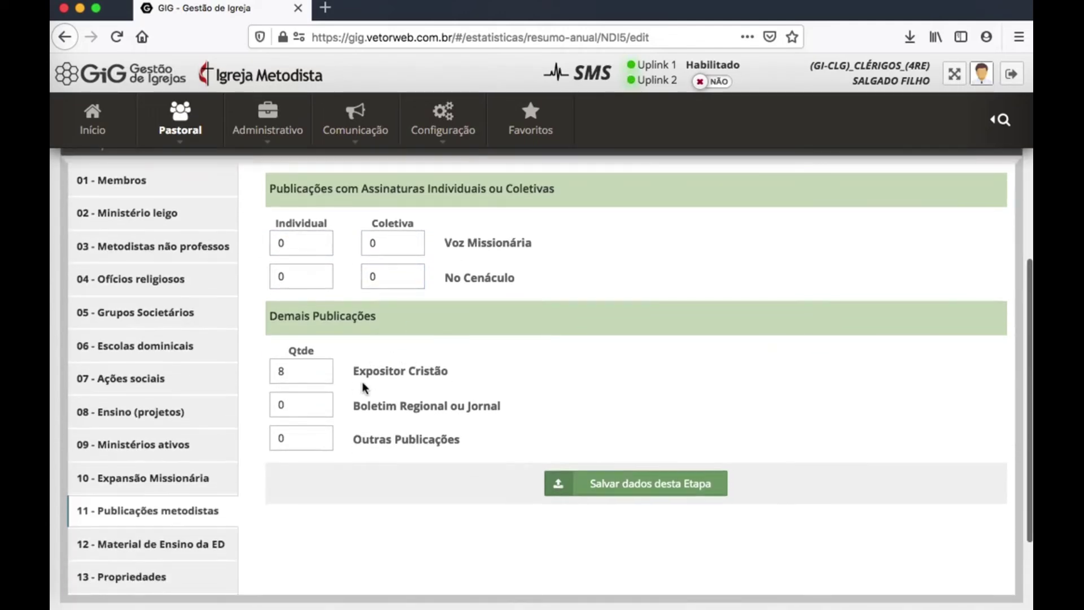
scroll(361, 382, "down", 2)
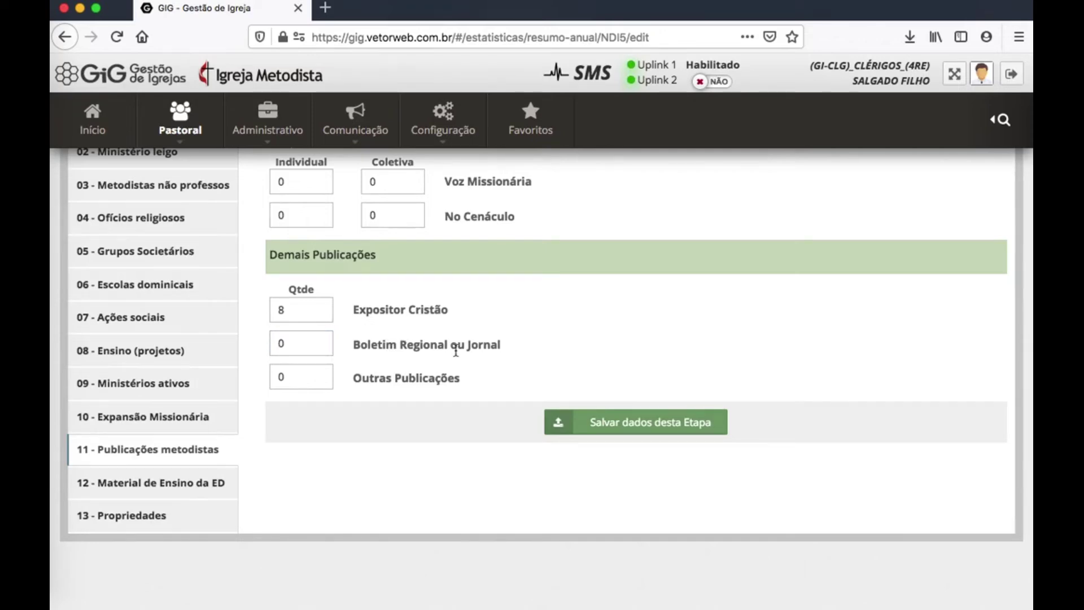
scroll(425, 373, "down", 2)
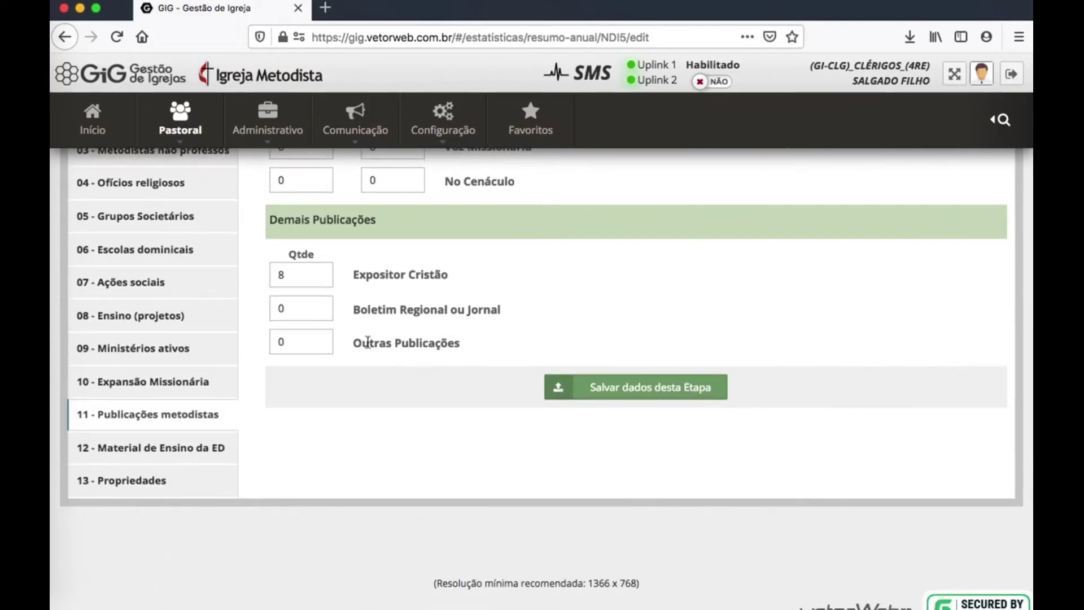
left_click(664, 387)
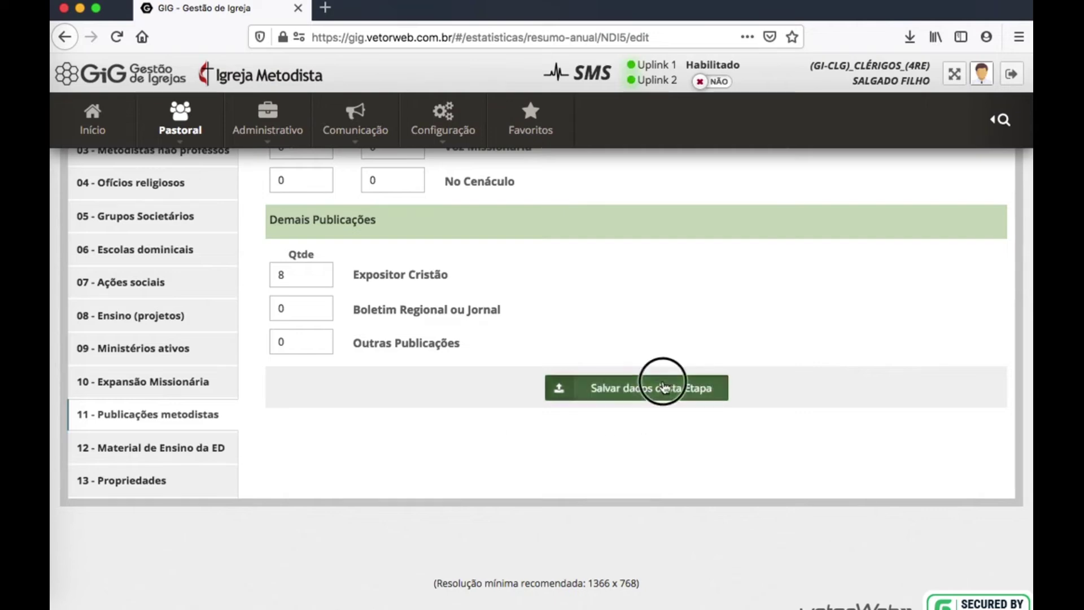
Open the 12 - Material de Ensino da ED stage and examine the Revistas quantities from Kit Crescer Bem-Te-Vi to Outros
left_click(148, 449)
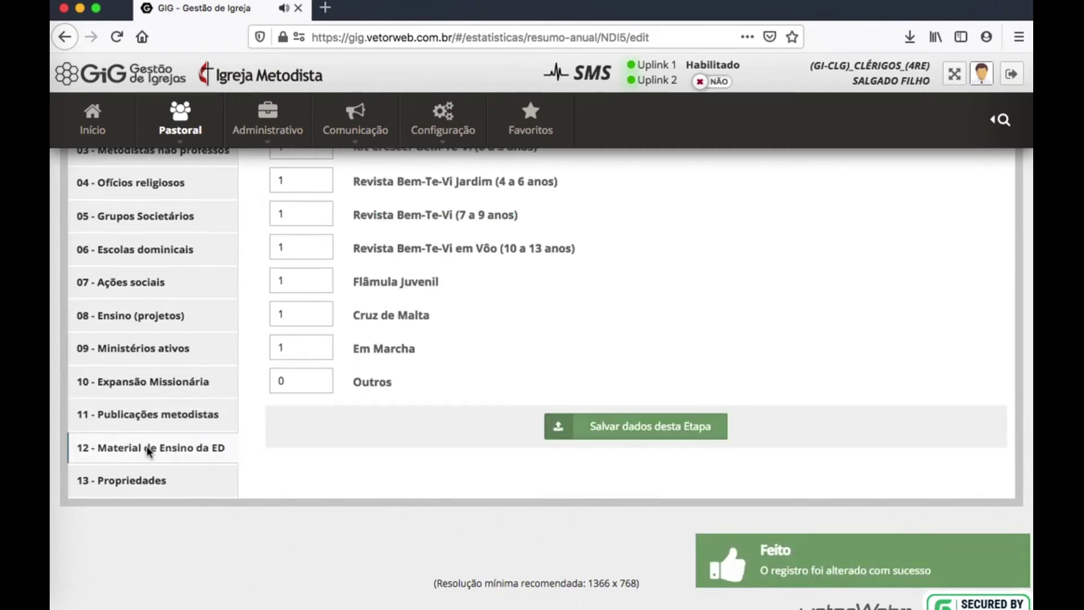
scroll(383, 398, "up", 3)
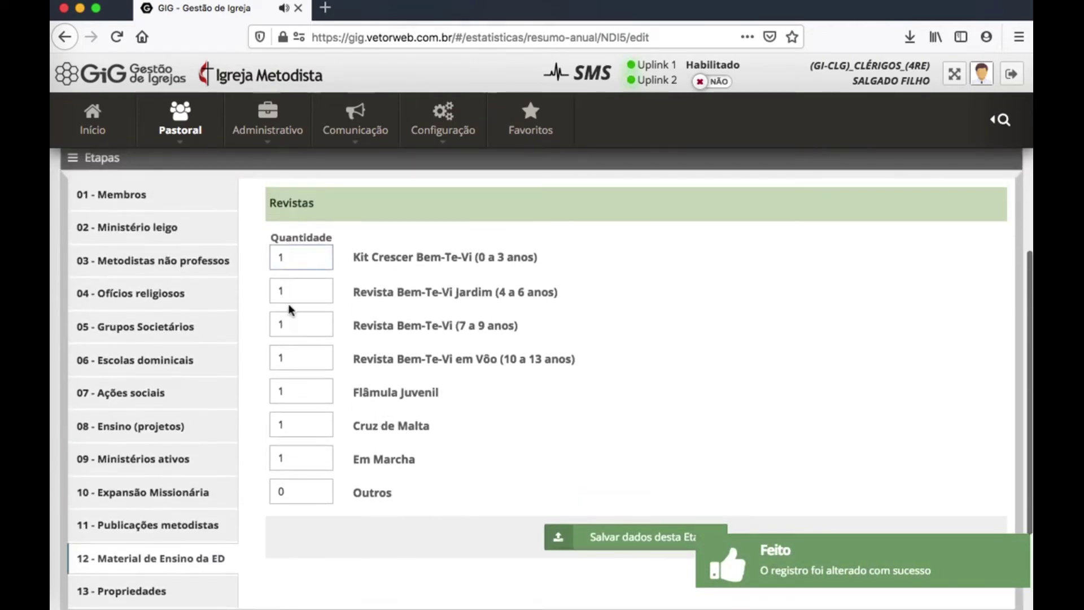
left_click(281, 258)
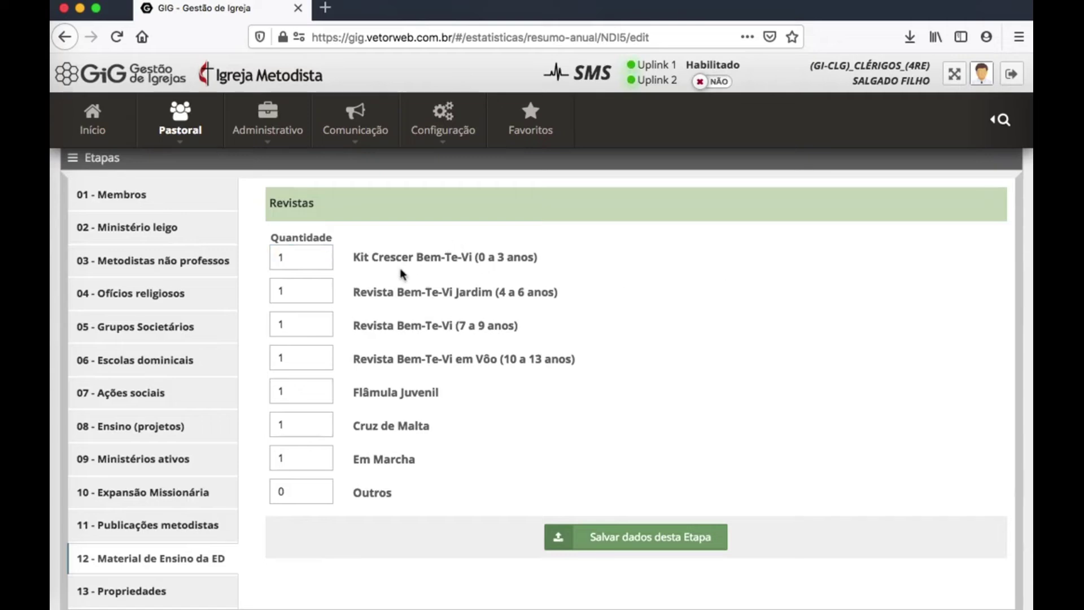
scroll(295, 254, "down", 1)
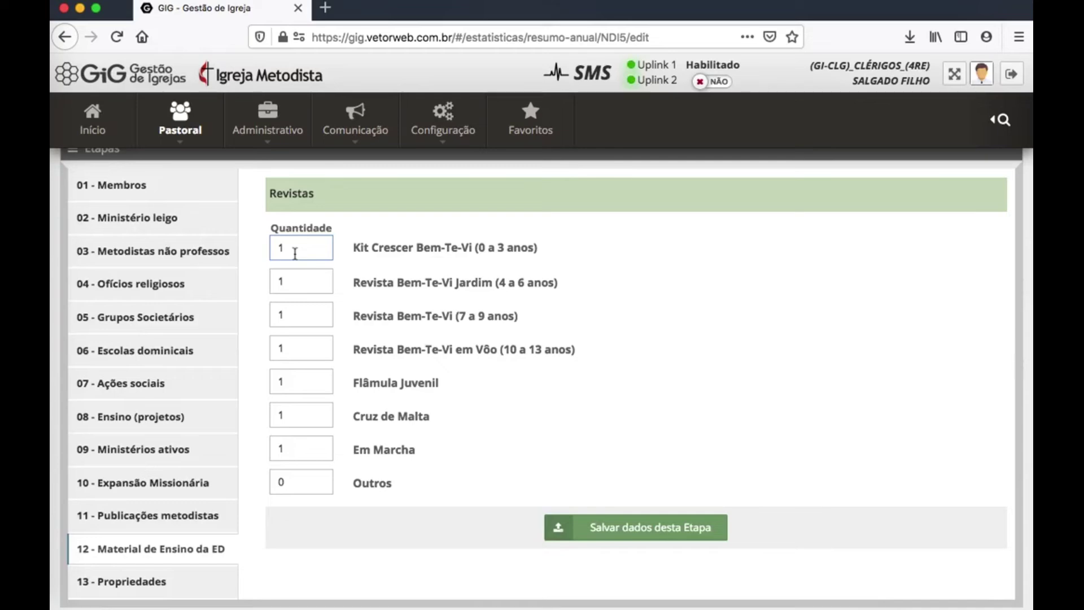
scroll(622, 417, "down", 5)
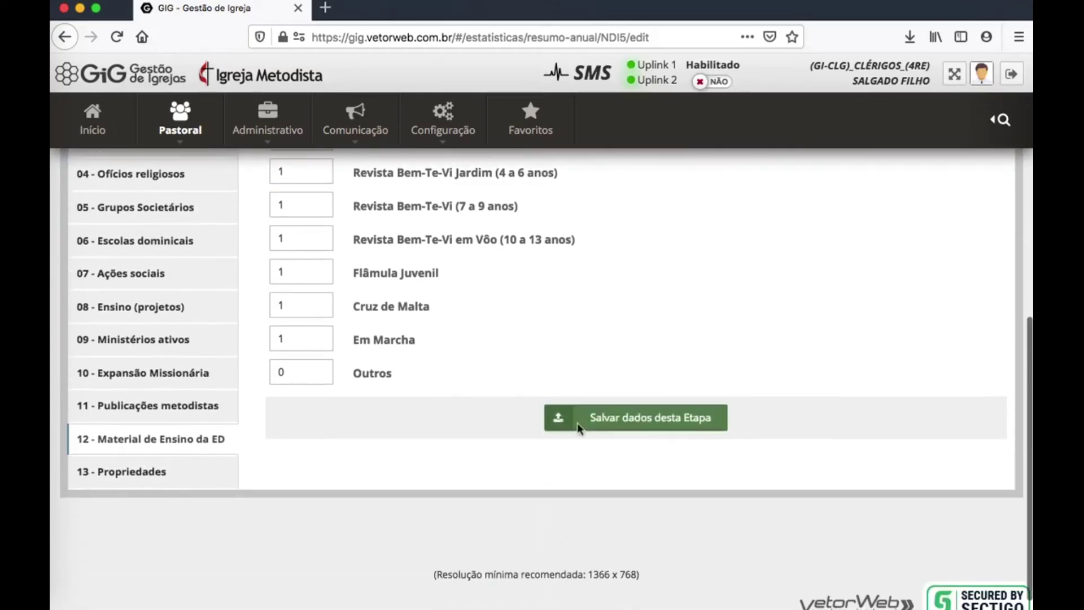
scroll(508, 404, "up", 6)
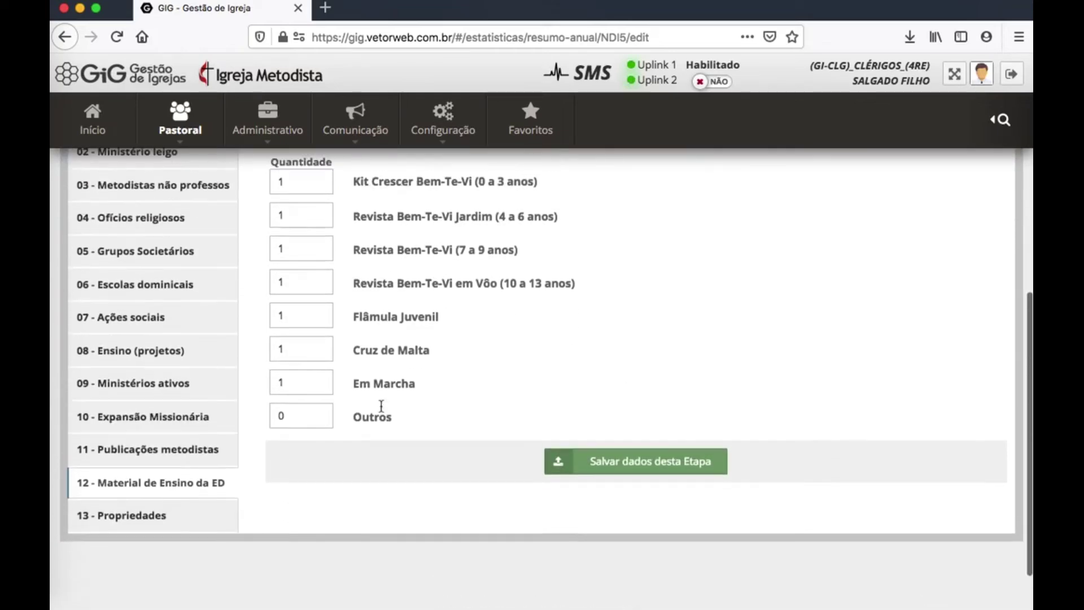
scroll(497, 395, "down", 6)
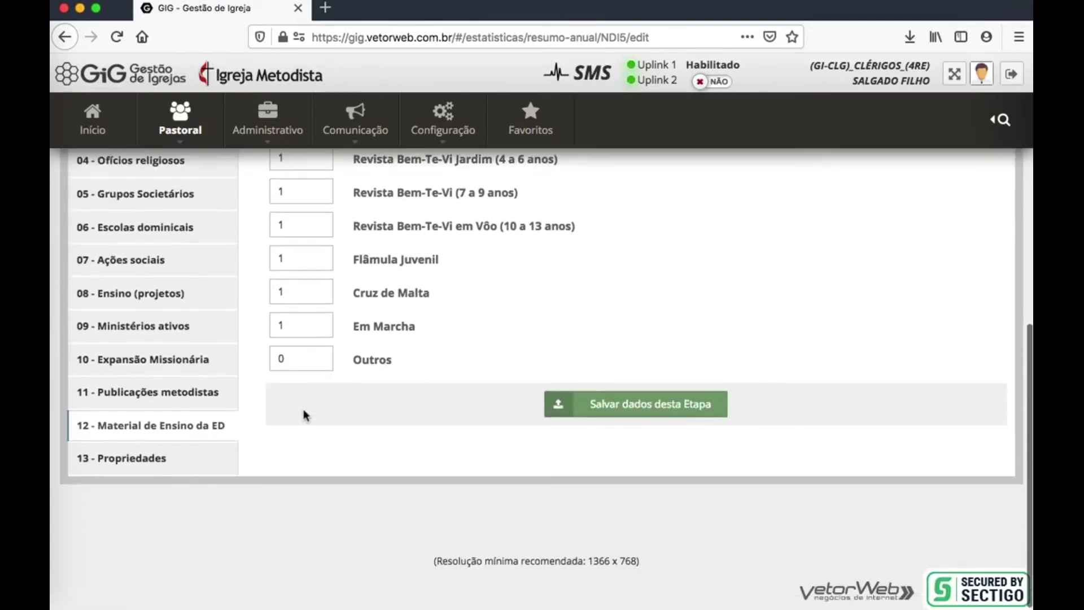
Open the 13 - Propriedades stage and examine the Cedido, Próprio and Alugado columns for Templos and Casas Pastorais
left_click(120, 450)
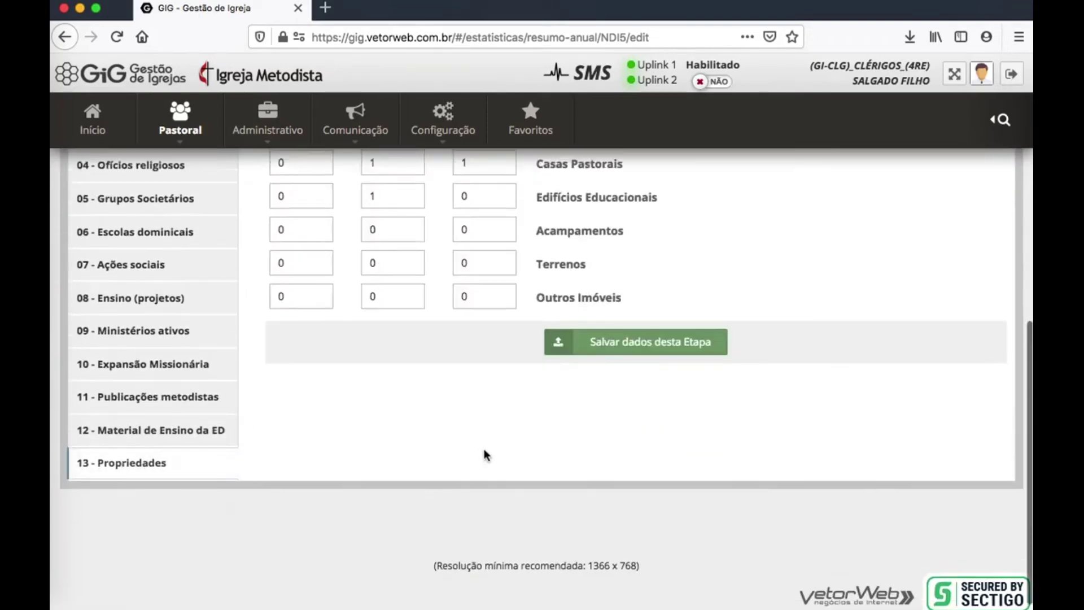
scroll(932, 326, "up", 5)
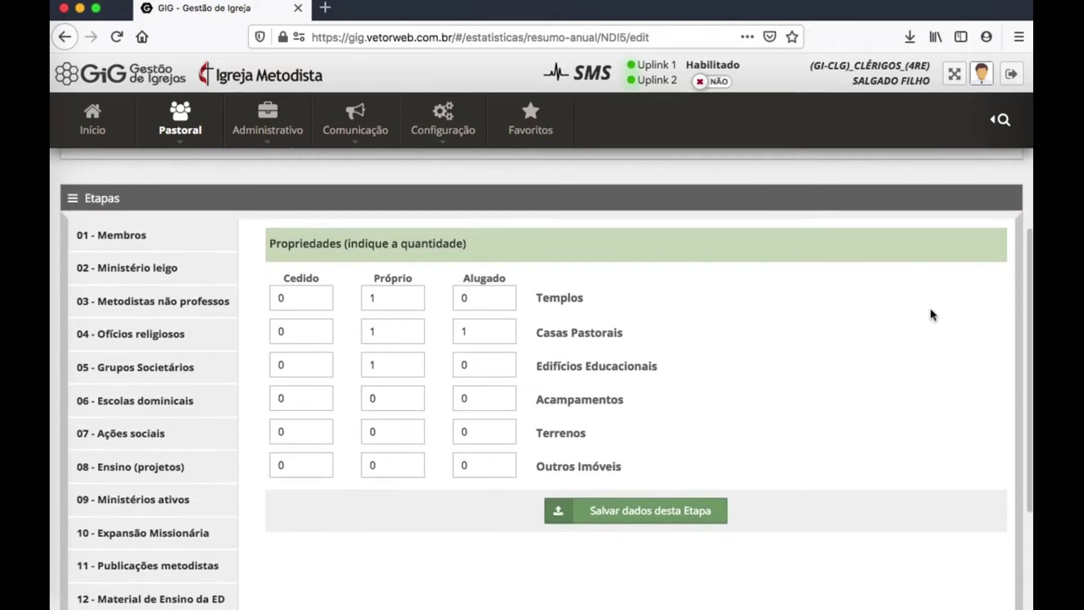
scroll(414, 373, "down", 1)
scroll(313, 278, "up", 1)
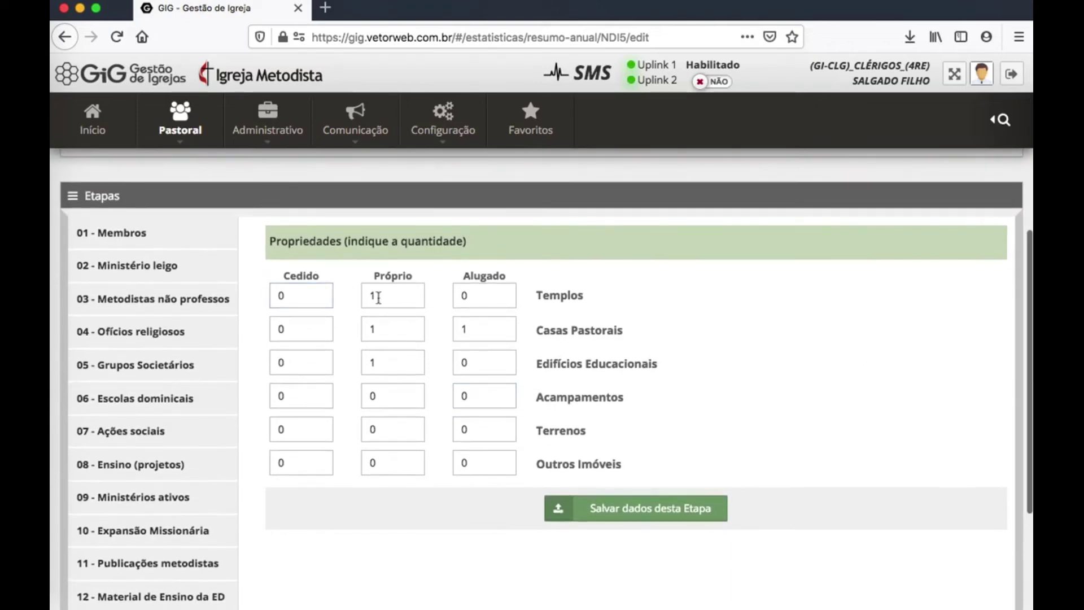
scroll(439, 303, "down", 1)
left_click(364, 315)
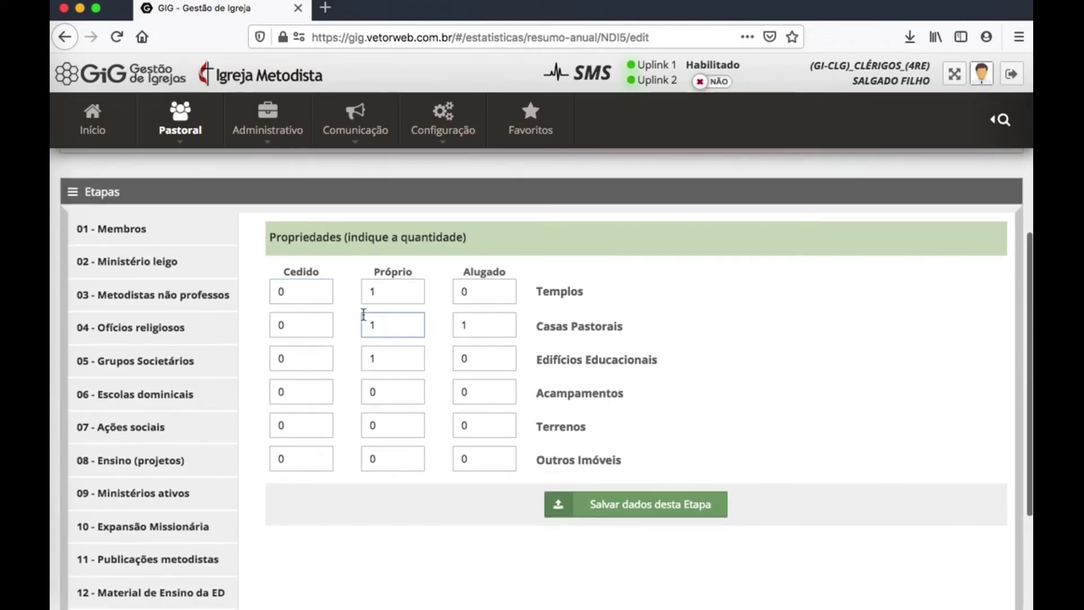
left_click(356, 315)
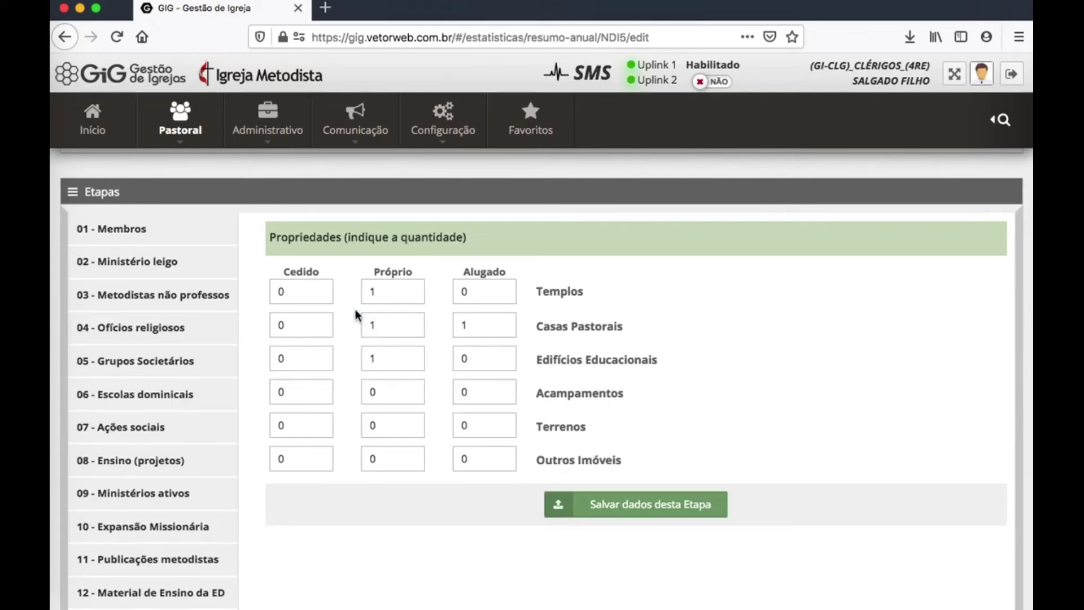
Compare the Próprio and Alugado entries for Casas Pastorais and check the Próprio entry for Edifícios Educacionais
left_click(394, 323)
left_click(461, 325)
left_click(377, 347)
left_click(386, 324)
left_click(366, 319)
left_click(464, 326)
left_click(404, 330)
left_click(473, 328)
left_click(402, 325)
left_click(480, 332)
left_click(374, 358)
scroll(564, 359, "down", 1)
scroll(563, 361, "up", 1)
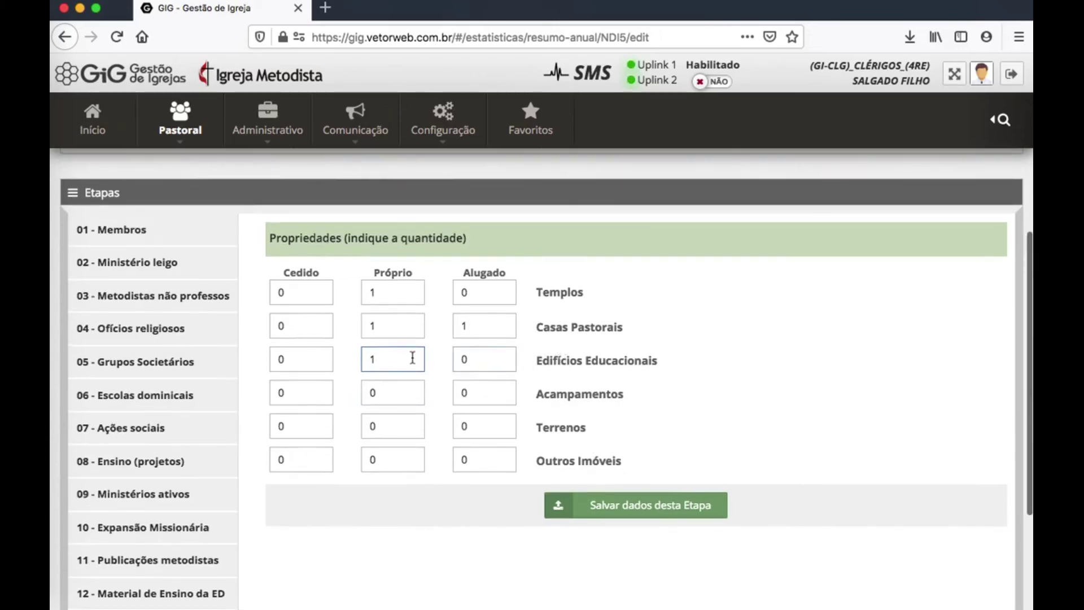
Save the 13 - Propriedades stage of the annual summary and look over its property rows
scroll(390, 359, "up", 1)
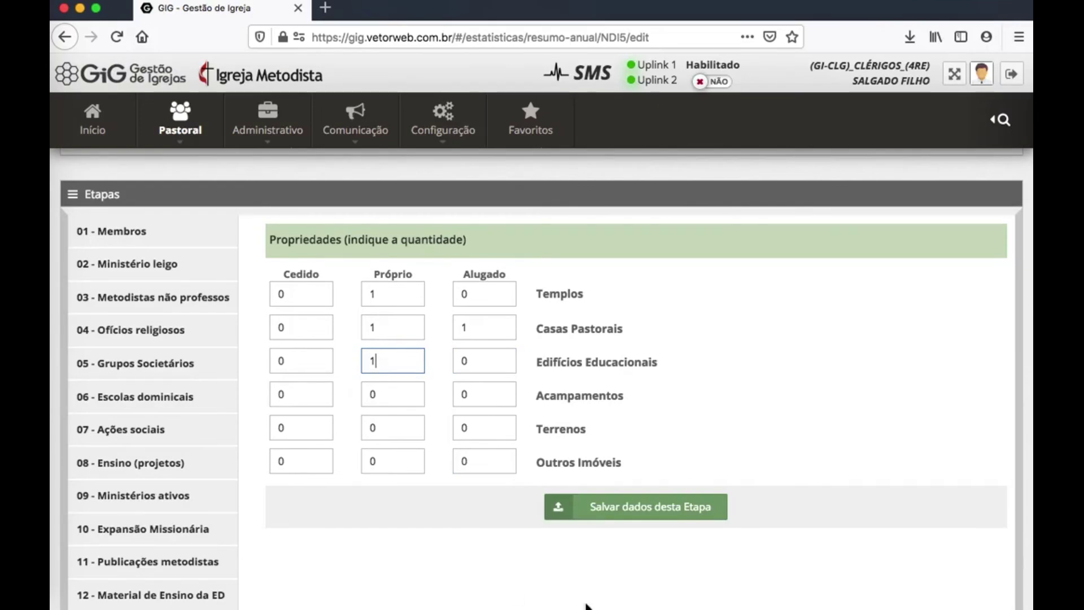
left_click(626, 512)
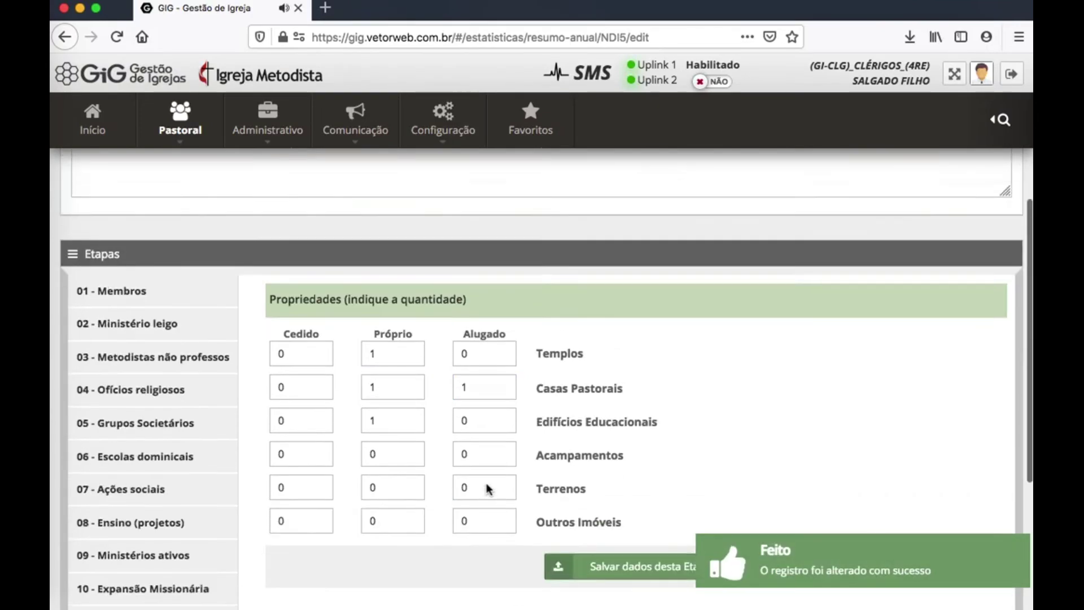
scroll(486, 490, "down", 9)
scroll(486, 489, "up", 4)
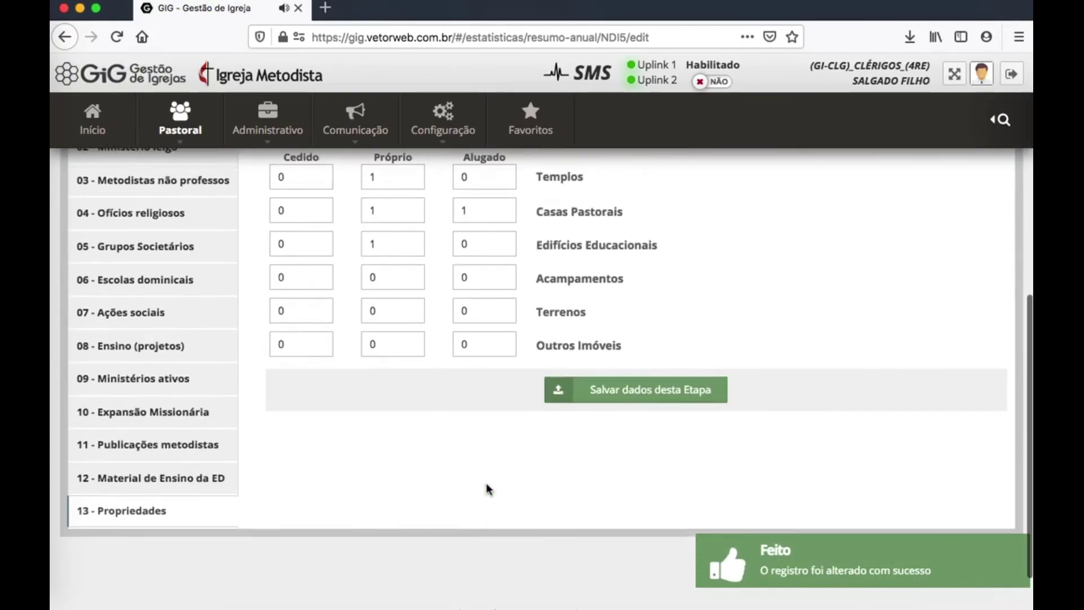
scroll(486, 489, "down", 3)
Return to the record's identification section and check the Observações field without entering any remarks
scroll(422, 363, "up", 8)
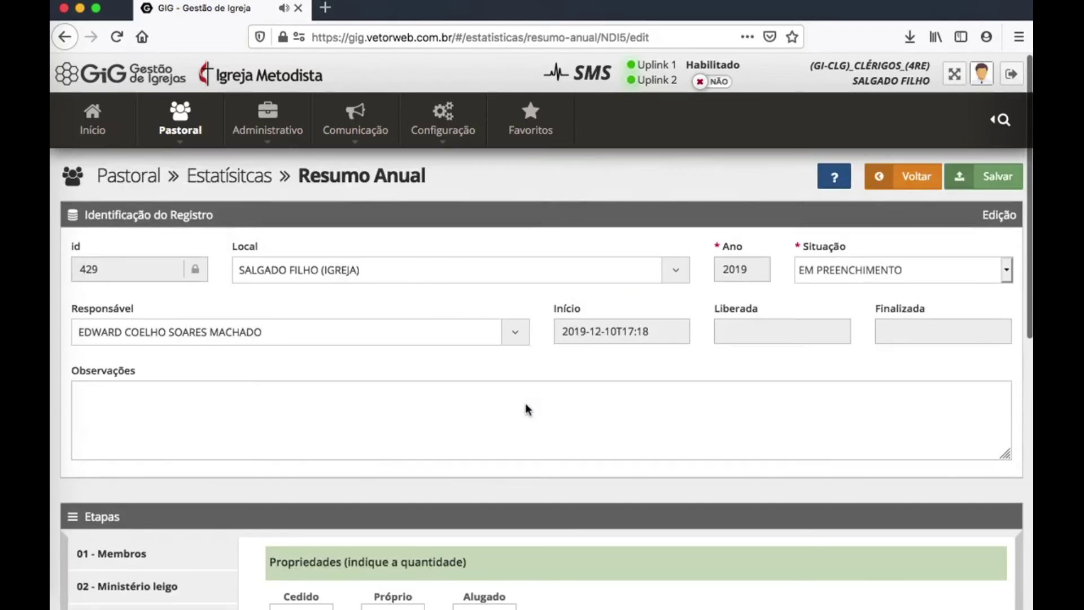
left_click(170, 384)
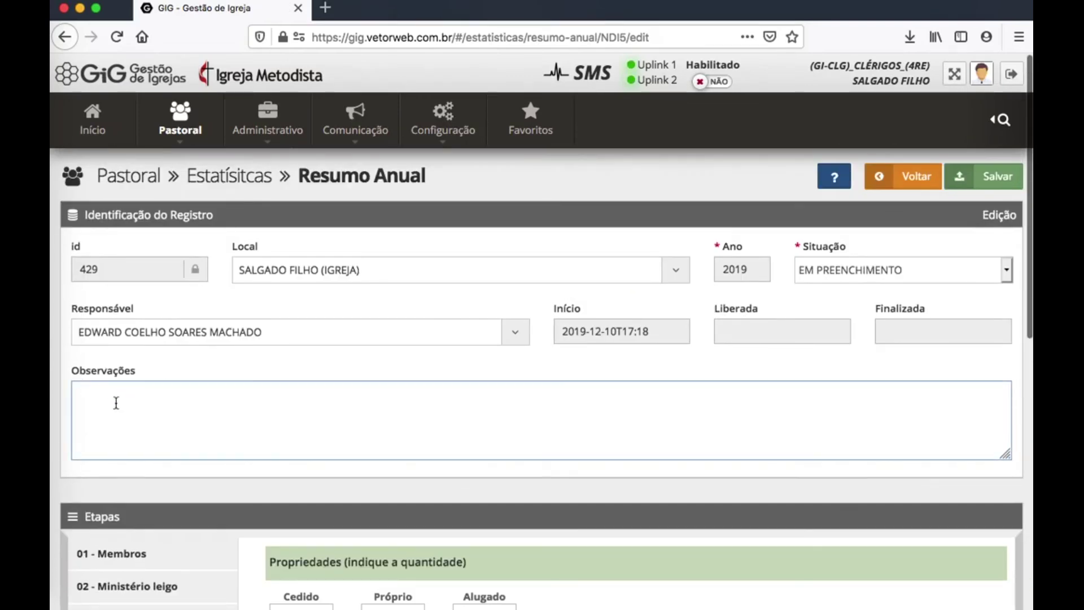
scroll(116, 409, "down", 1)
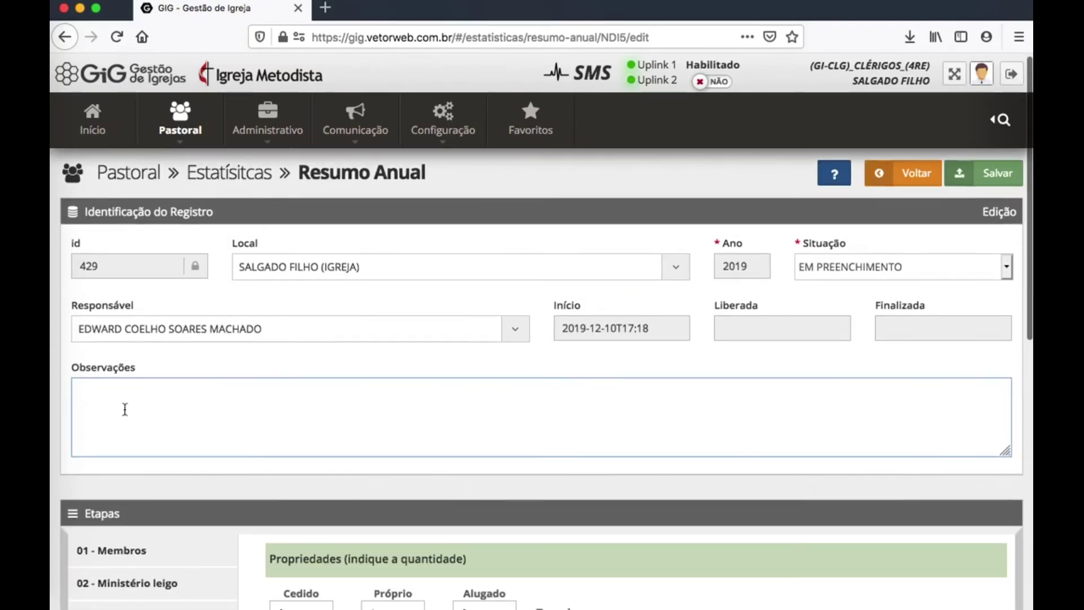
left_click(772, 374)
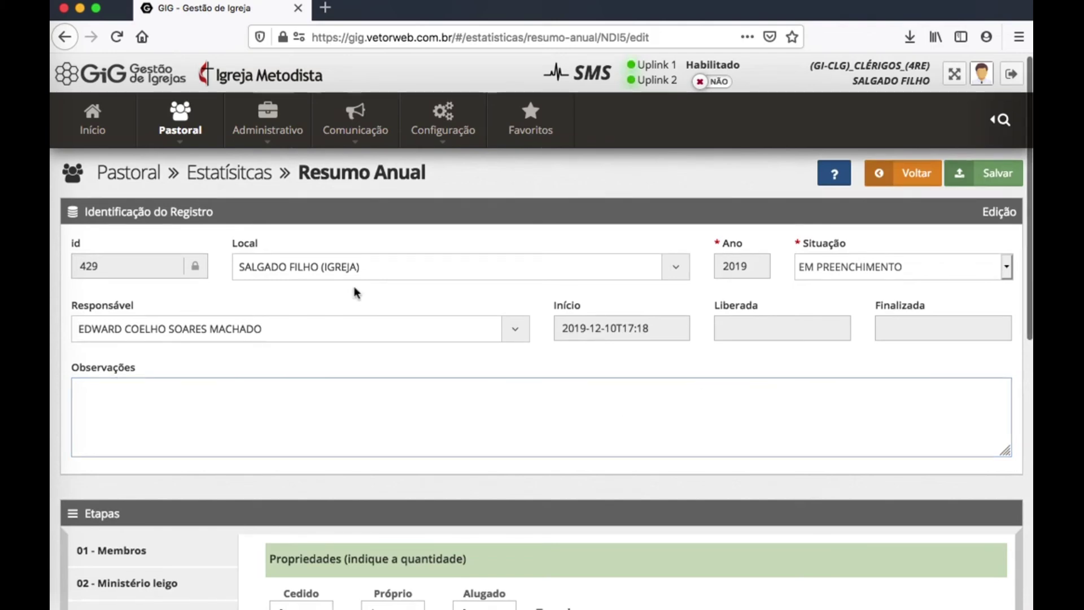
Set the annual summary's Situação to LIBERADA P/ IGREJA and save the whole record
left_click(1006, 270)
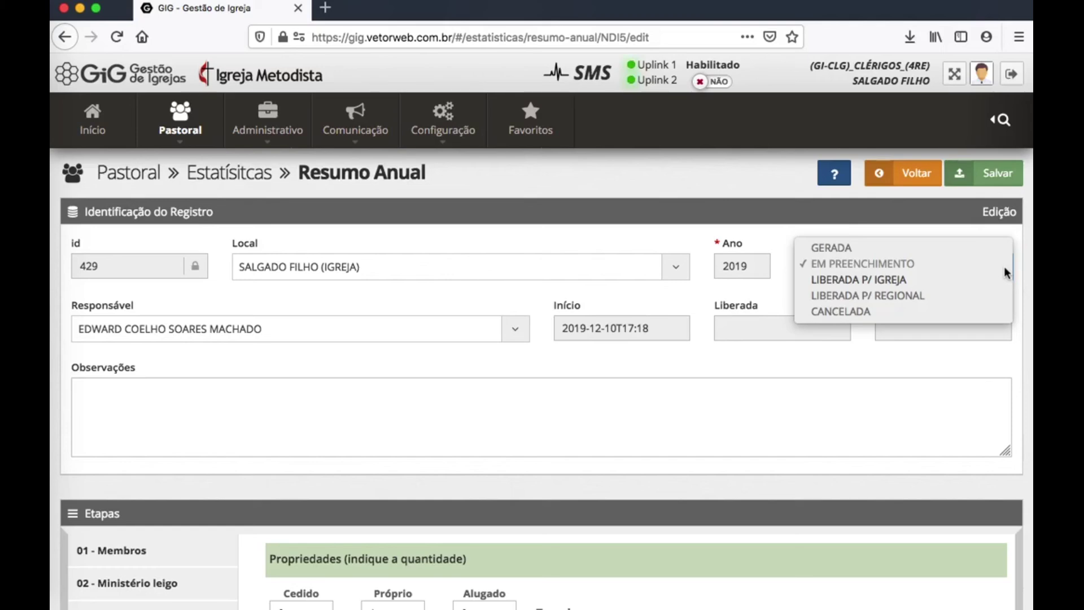
left_click(890, 279)
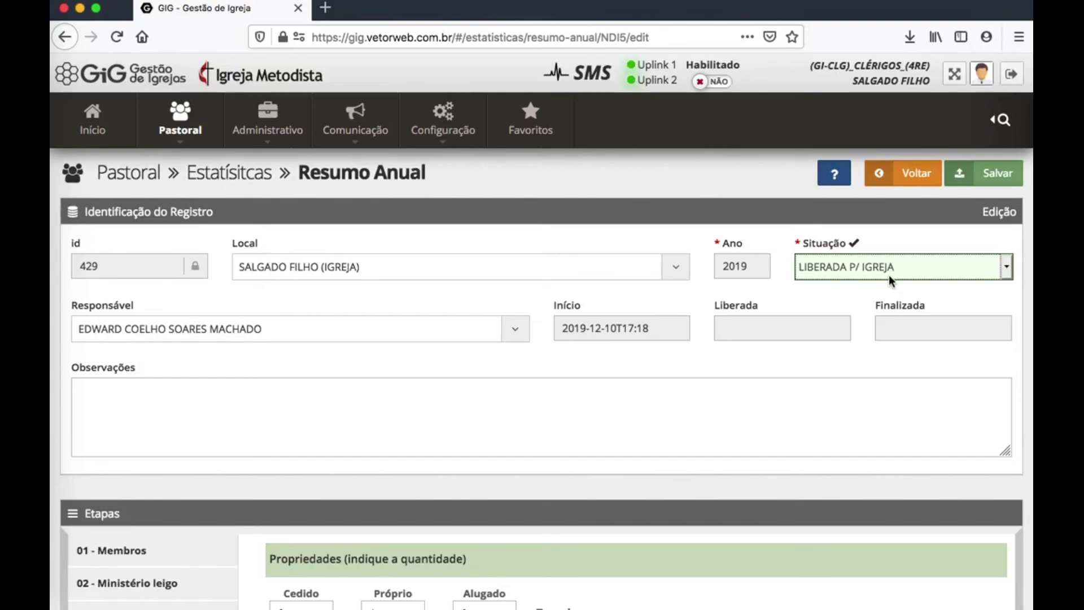
scroll(946, 274, "down", 1)
scroll(972, 206, "up", 1)
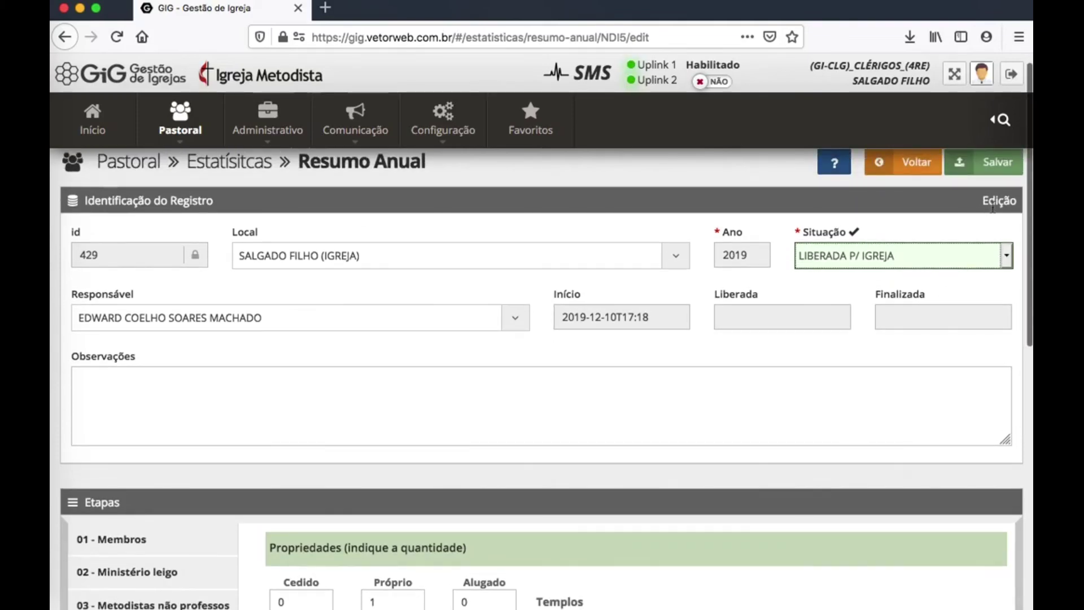
left_click(997, 164)
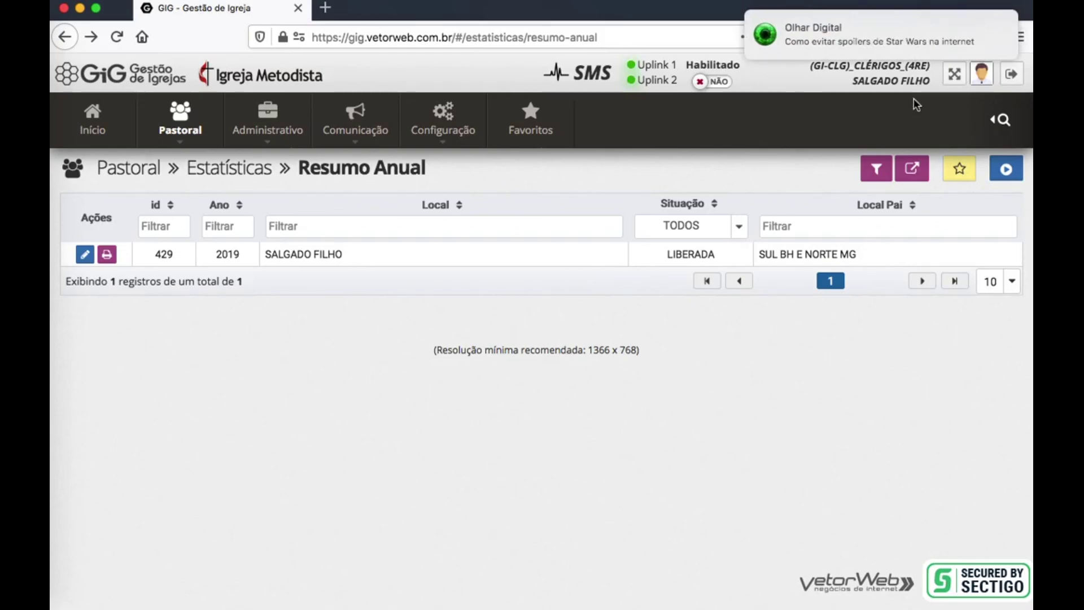
left_click_drag(839, 35, 1032, 35)
scroll(811, 300, "up", 1)
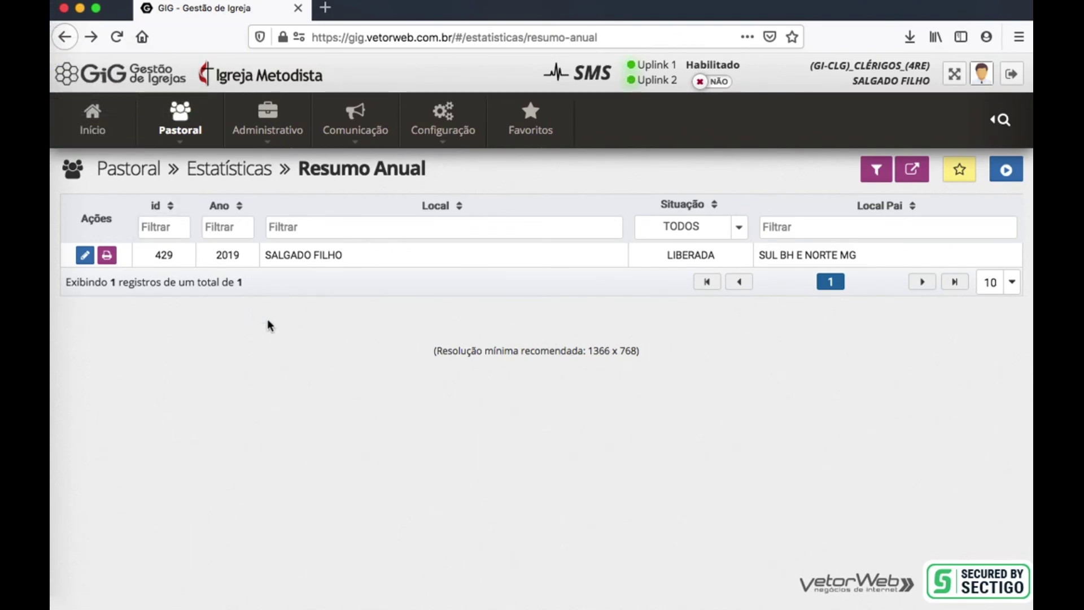
mouse_move(52, 511)
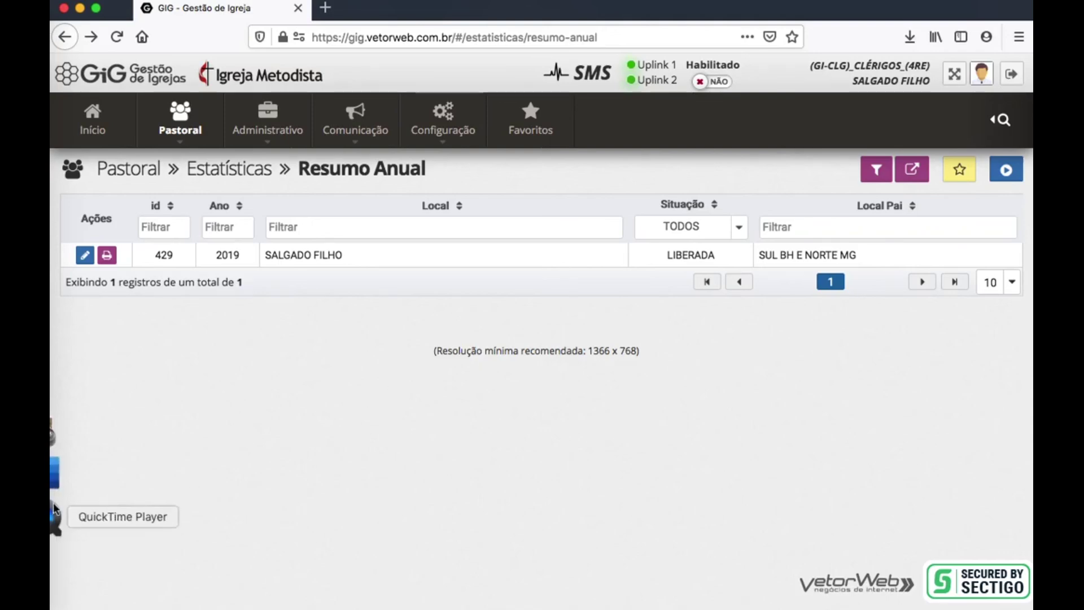
left_click(53, 515)
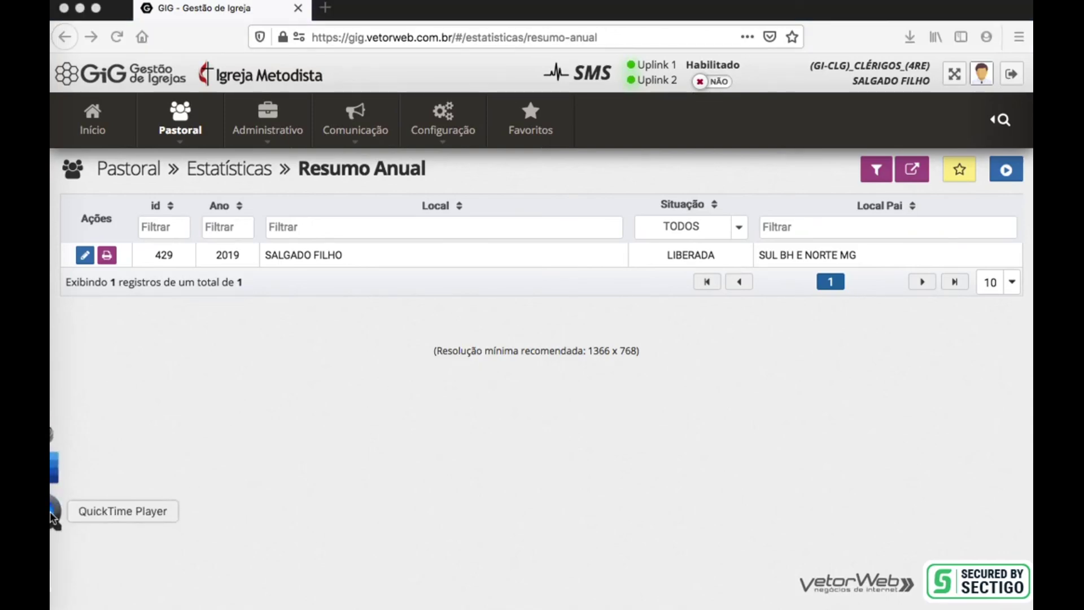